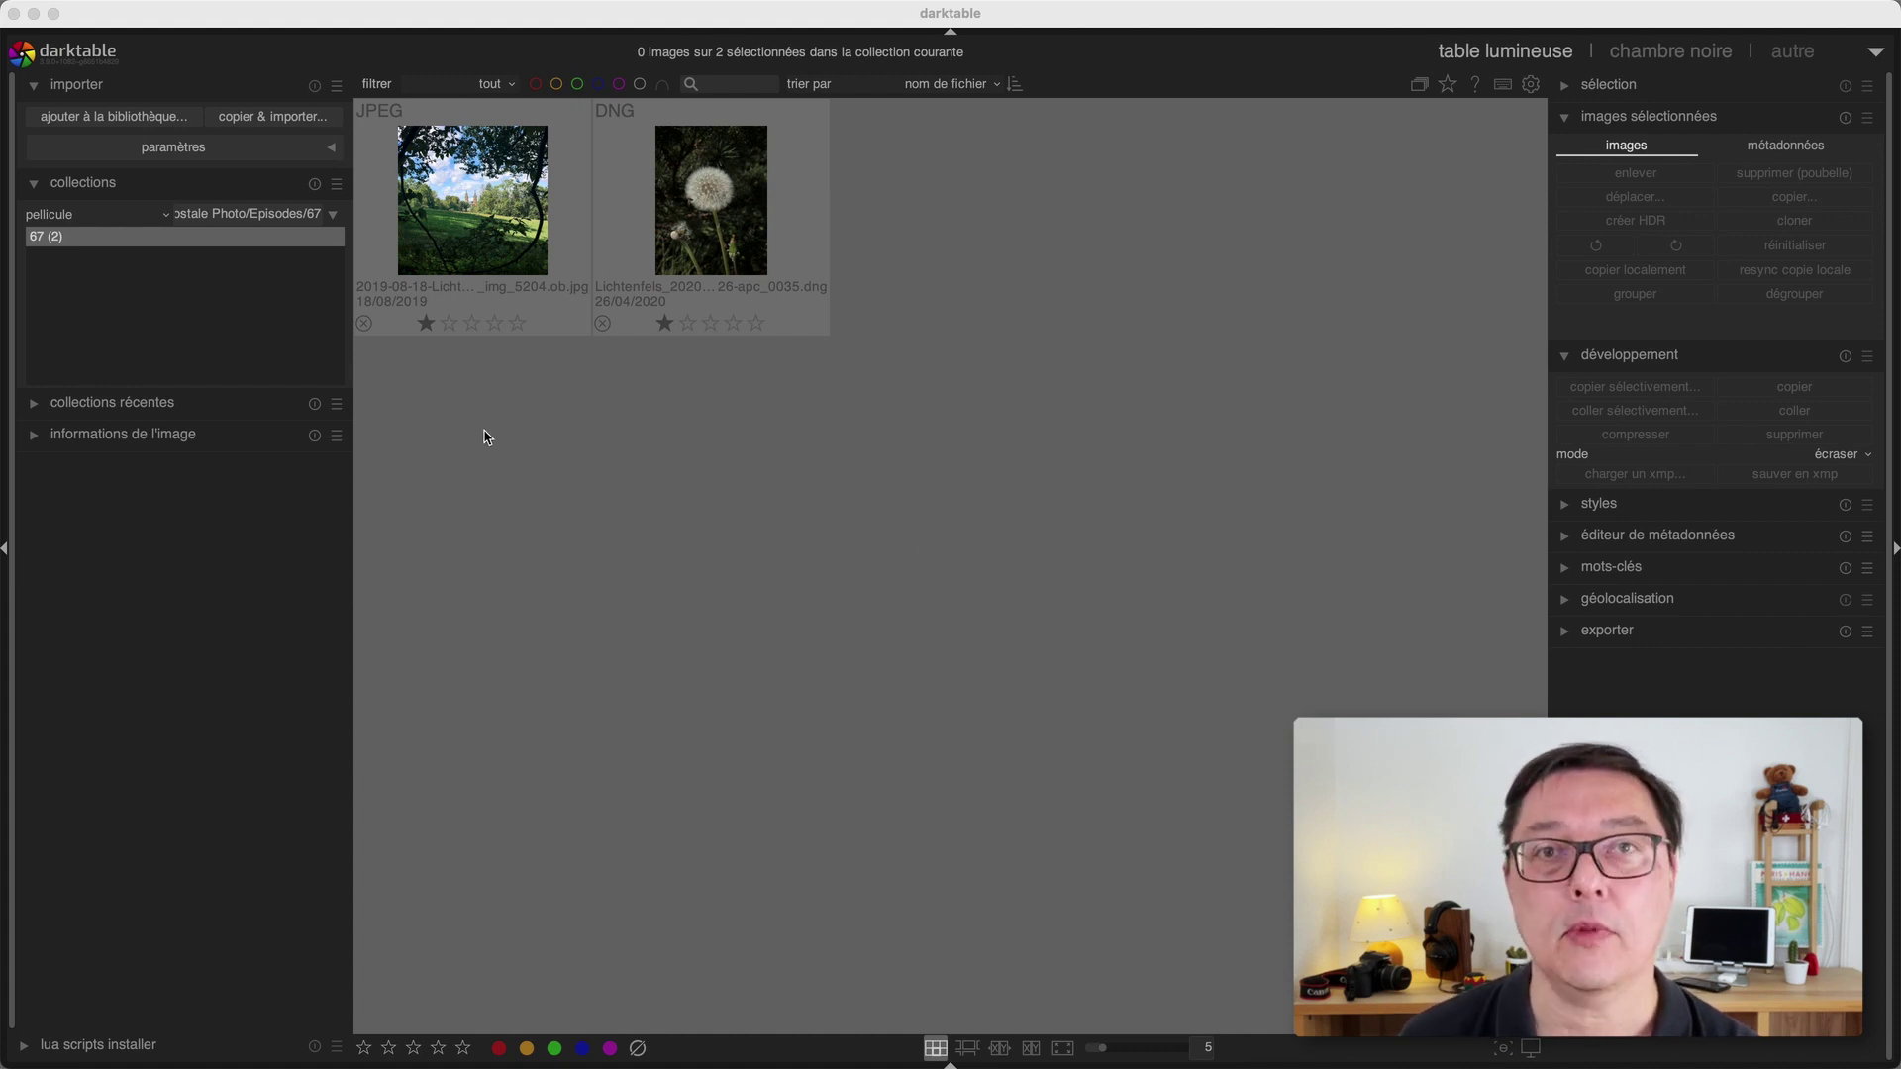
Step: Open the JPEG park landscape photo in the darkroom
click(487, 228)
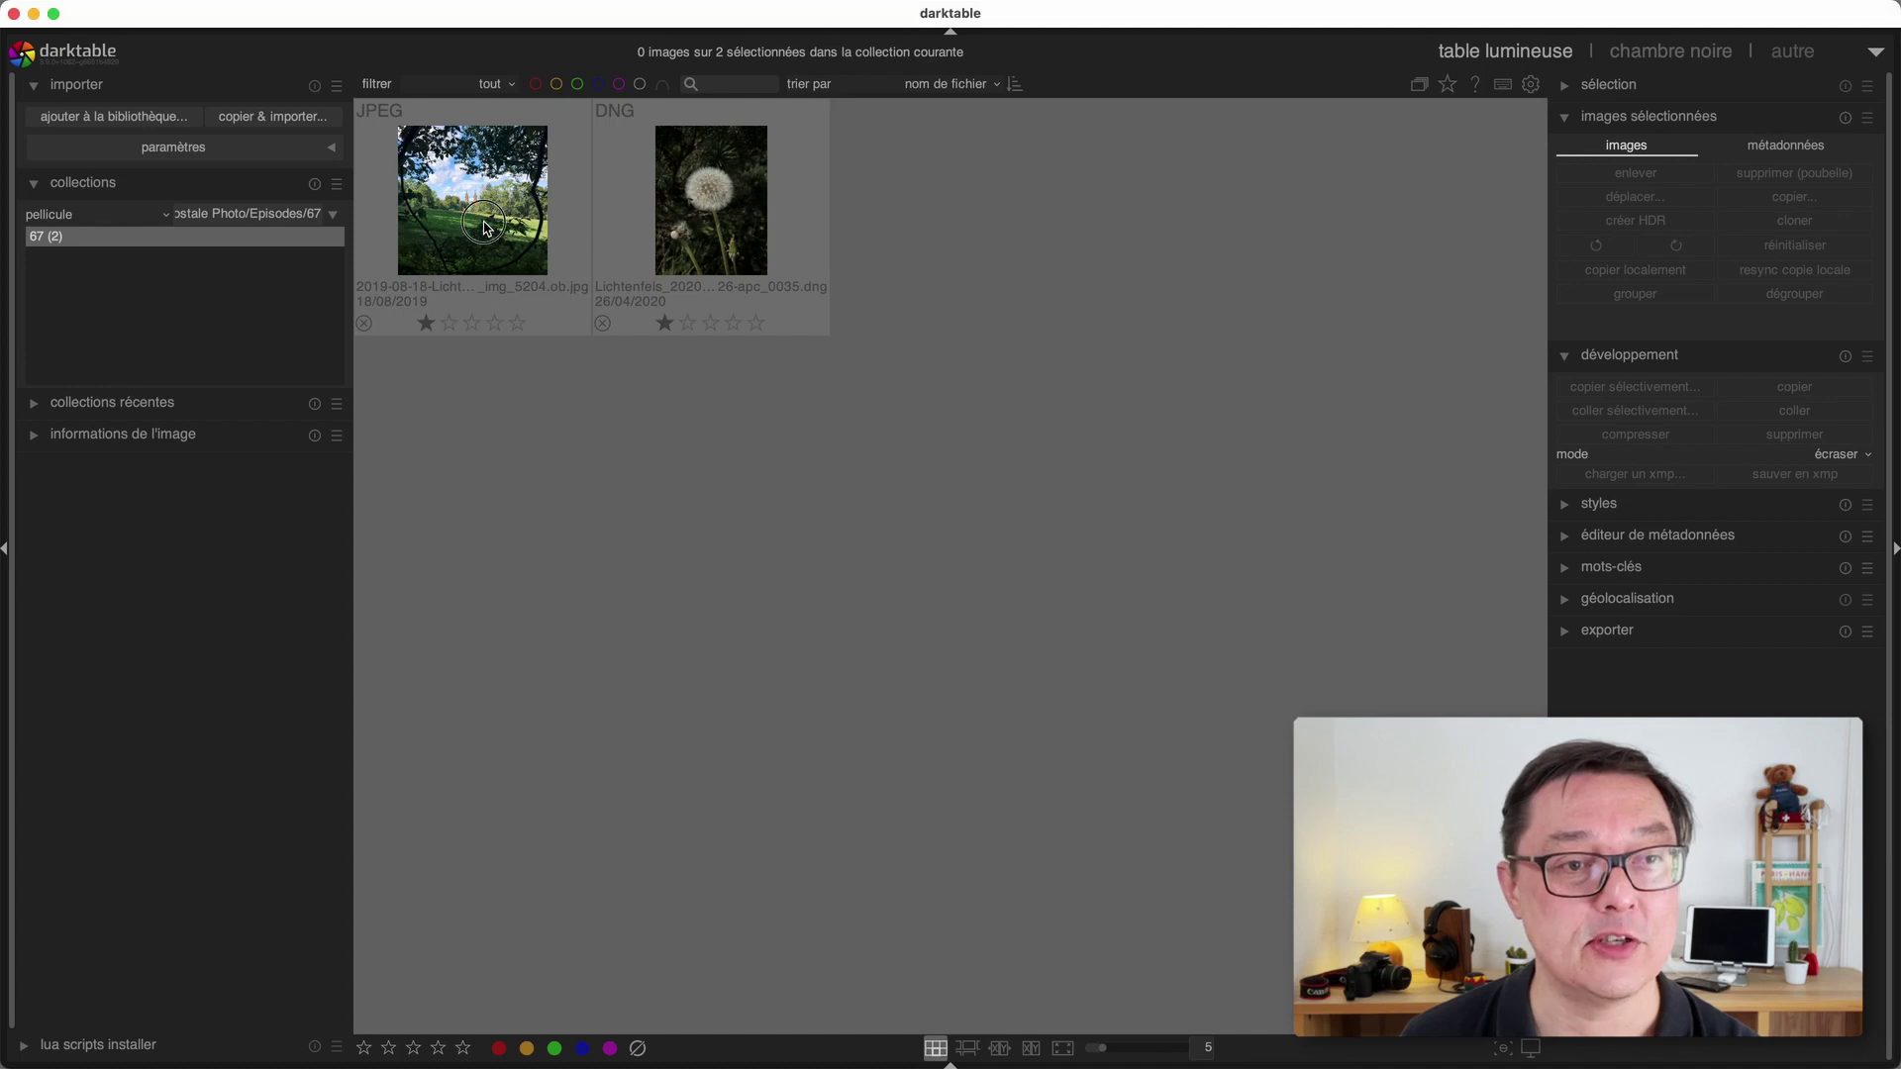
double_click(495, 263)
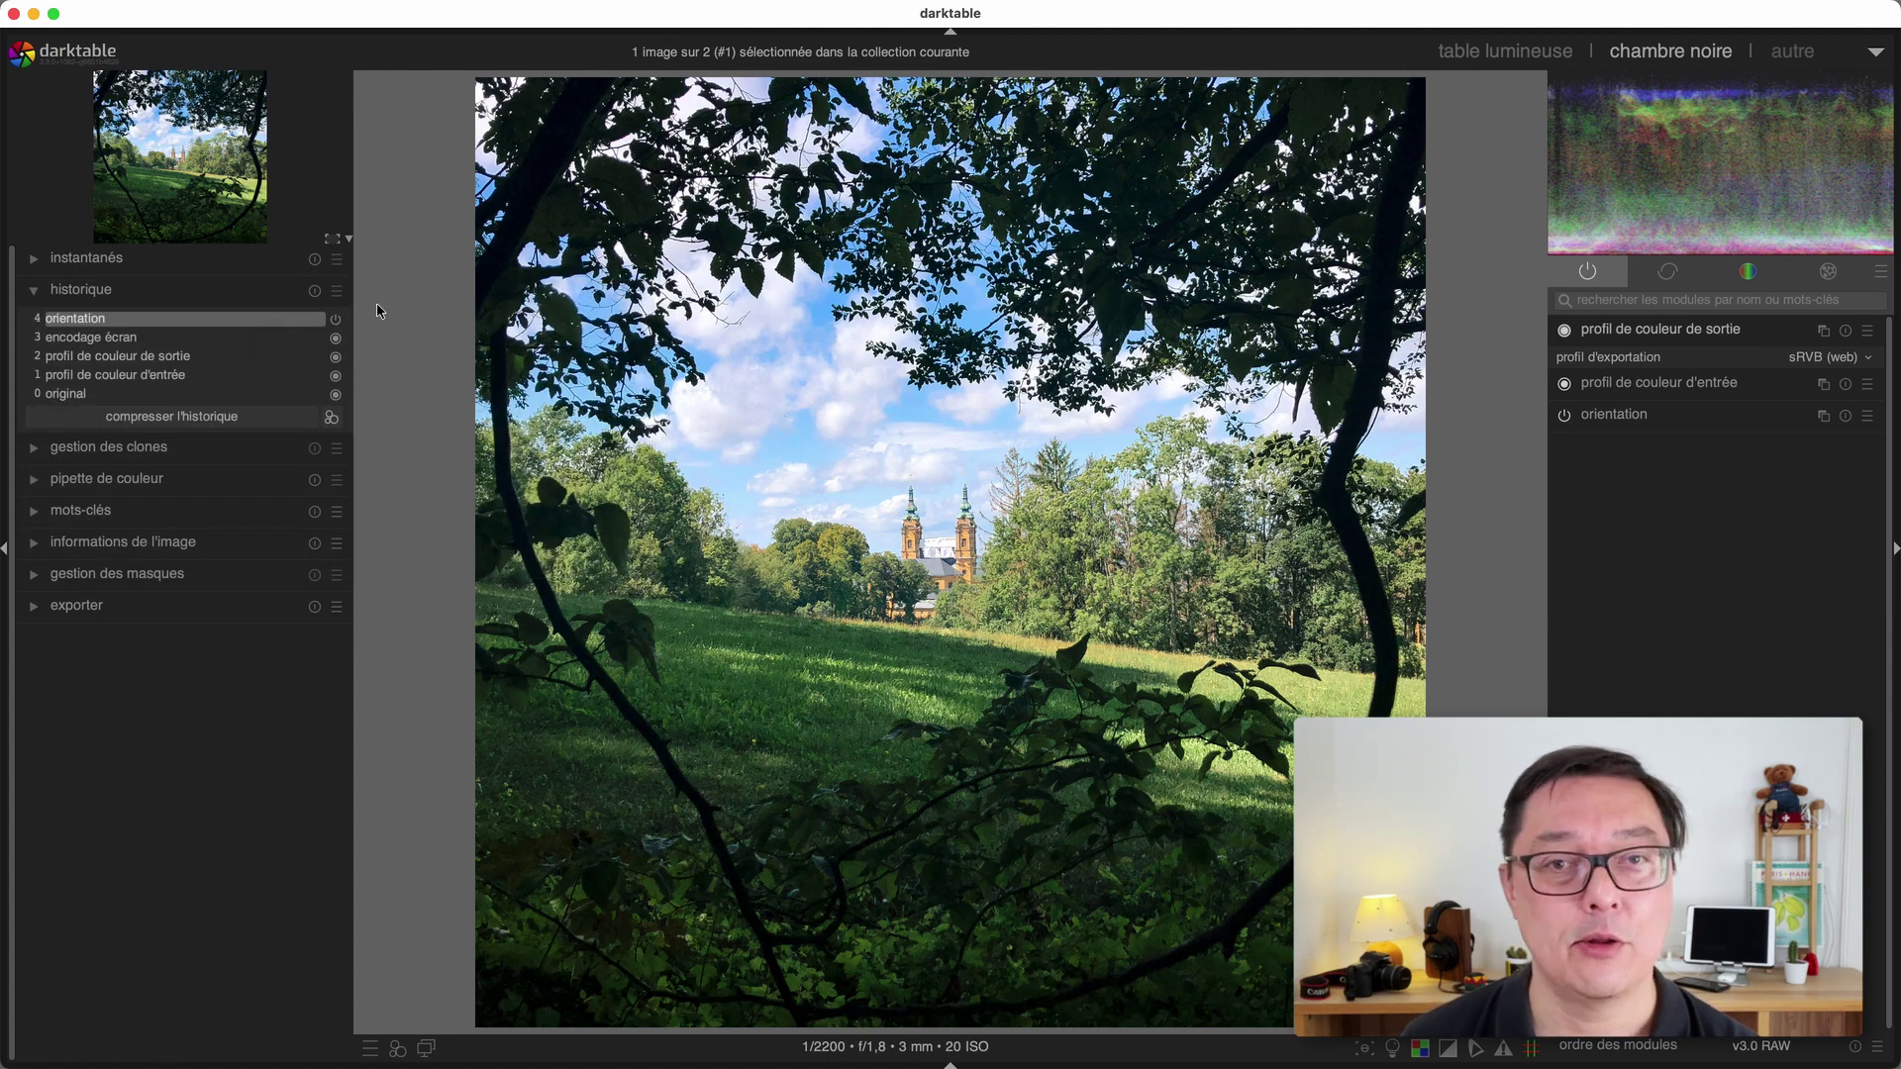
Step: Return to the lighttable and open the DNG dandelion raw in the darkroom
click(1510, 56)
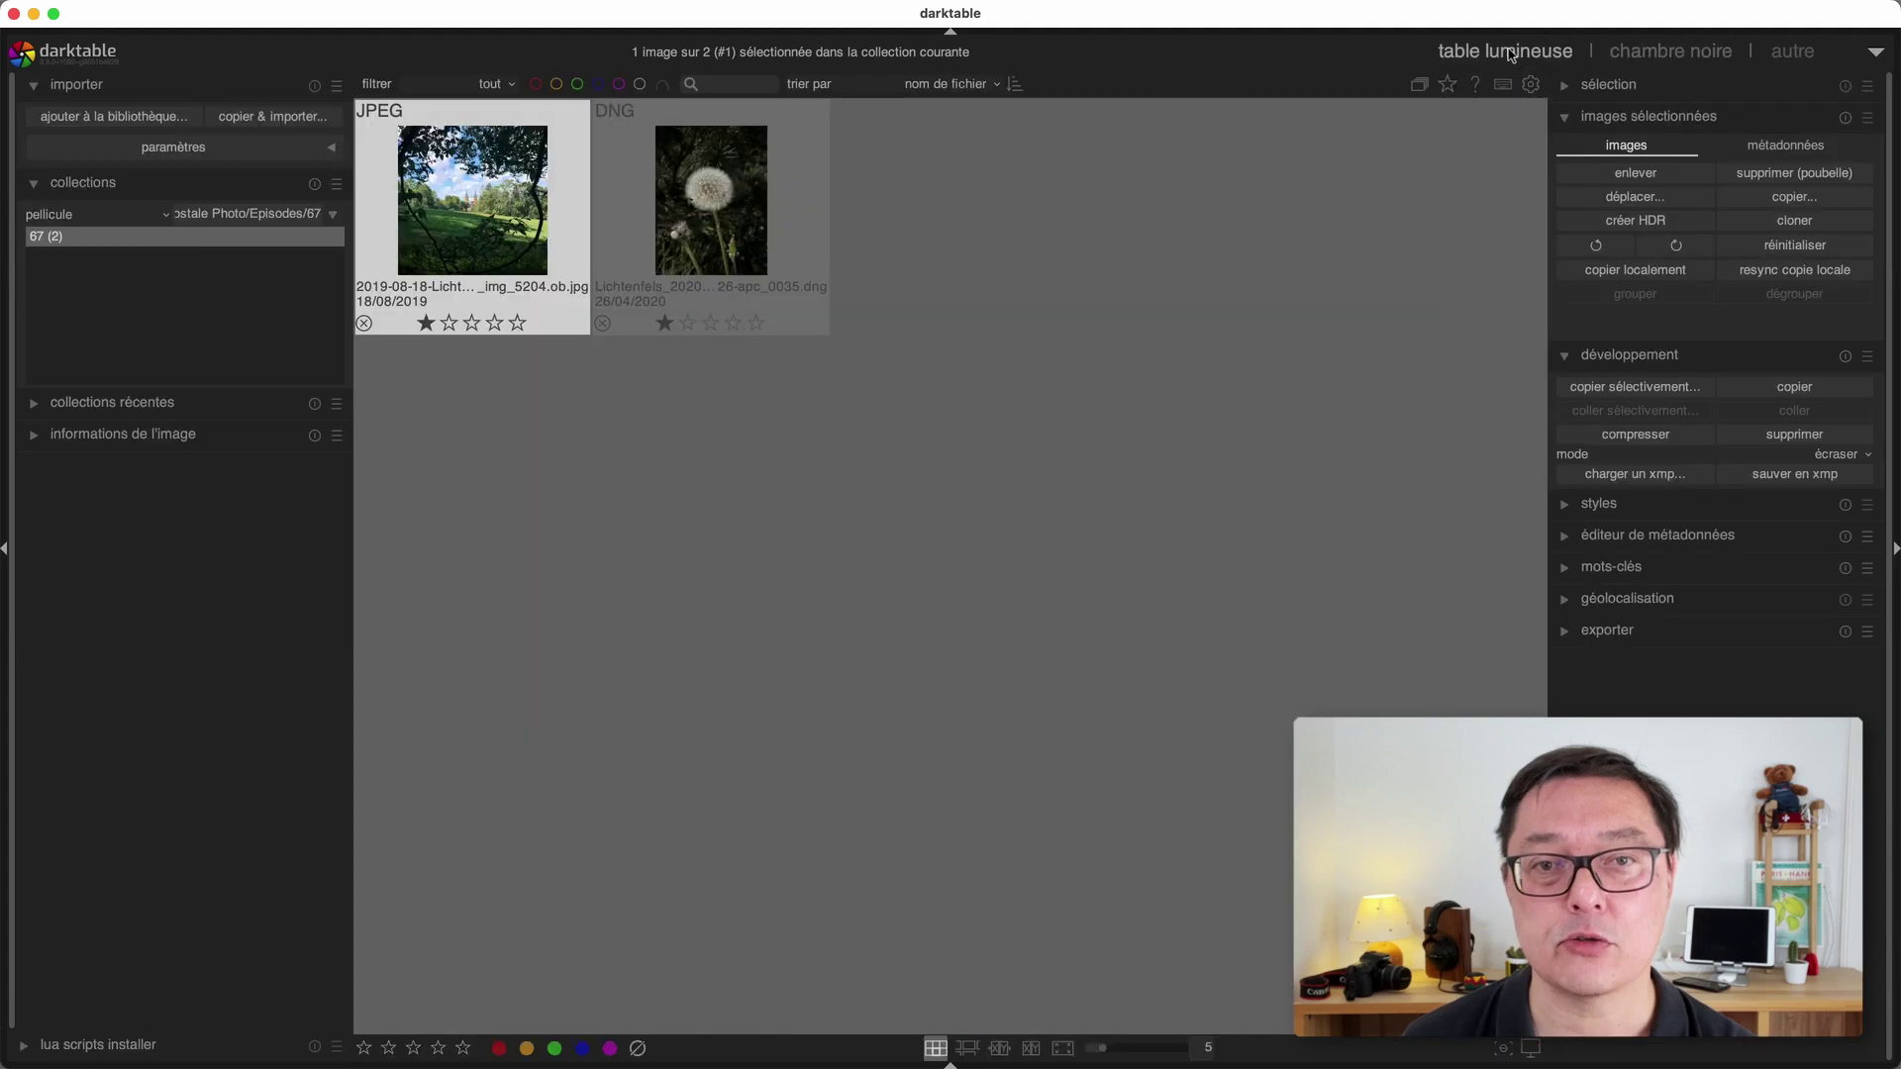
double_click(675, 206)
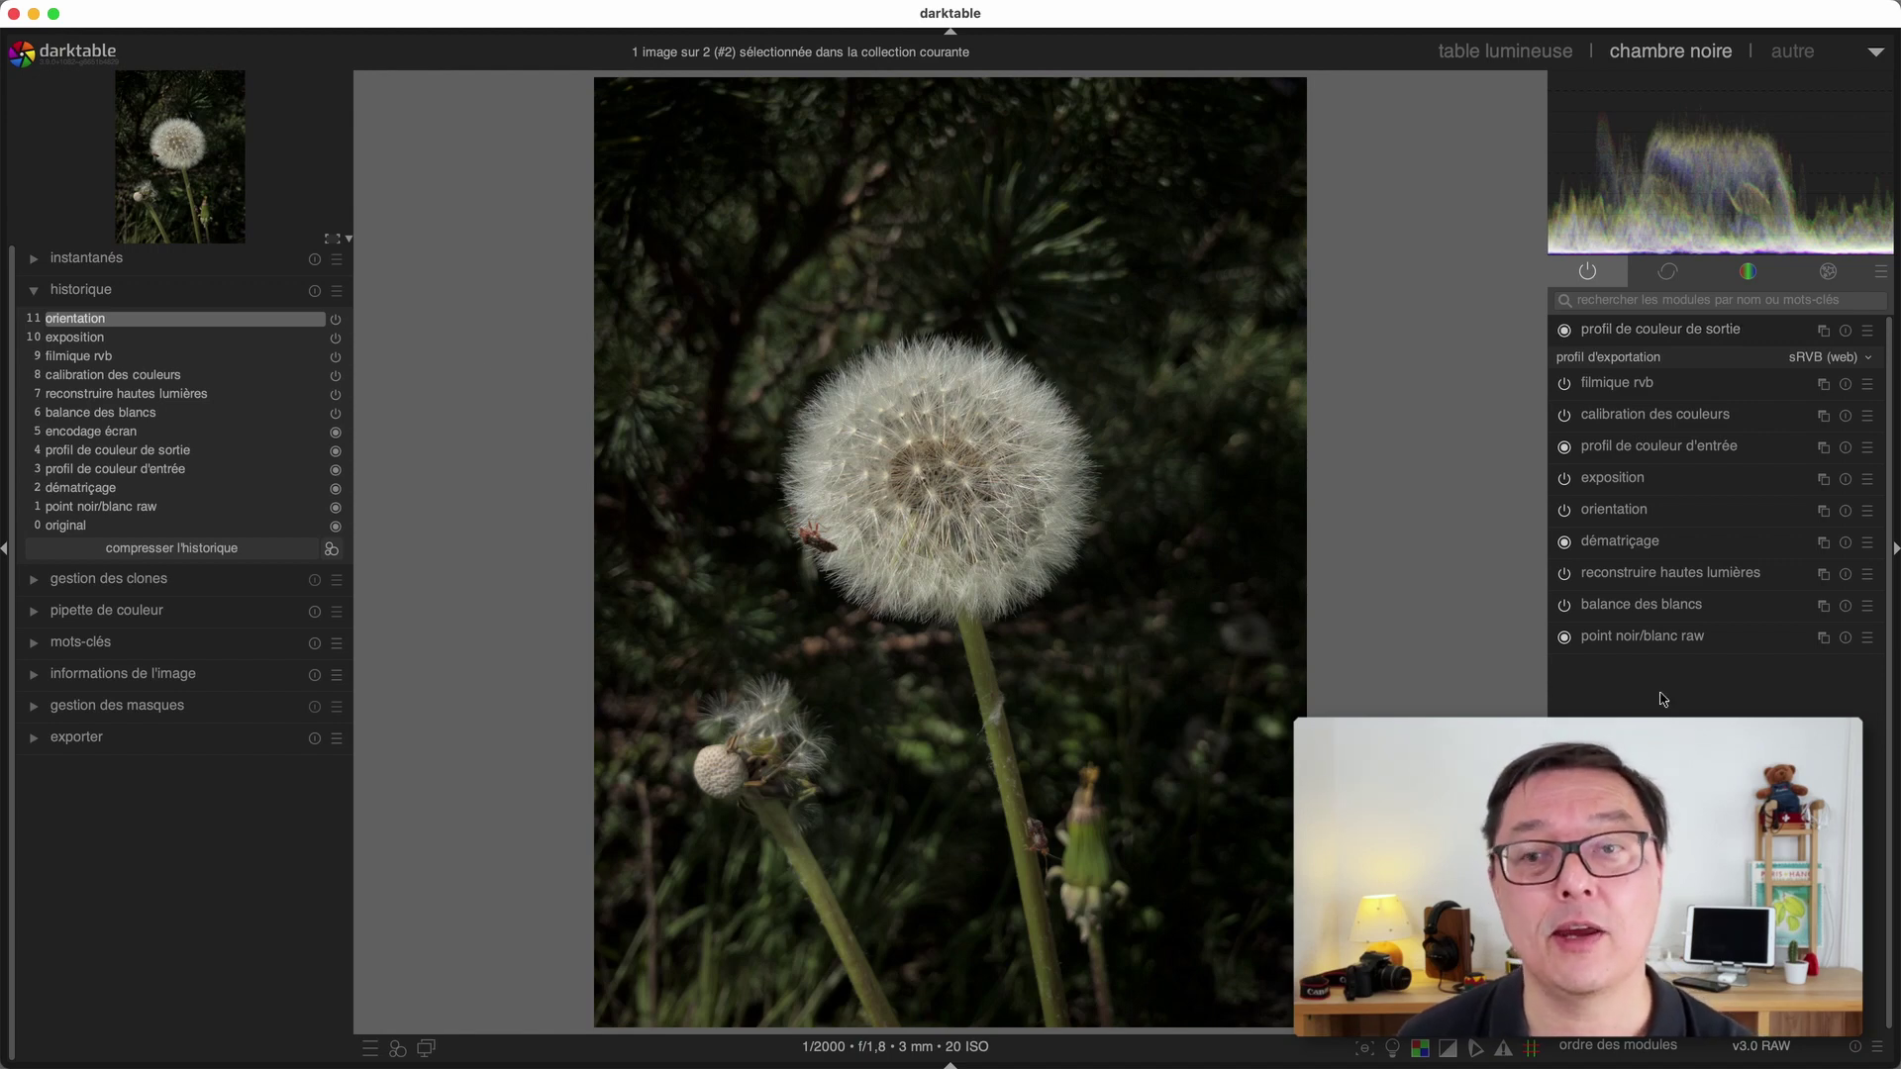
Step: Raise the dandelion photo's exposure with the exposition slider
click(1667, 272)
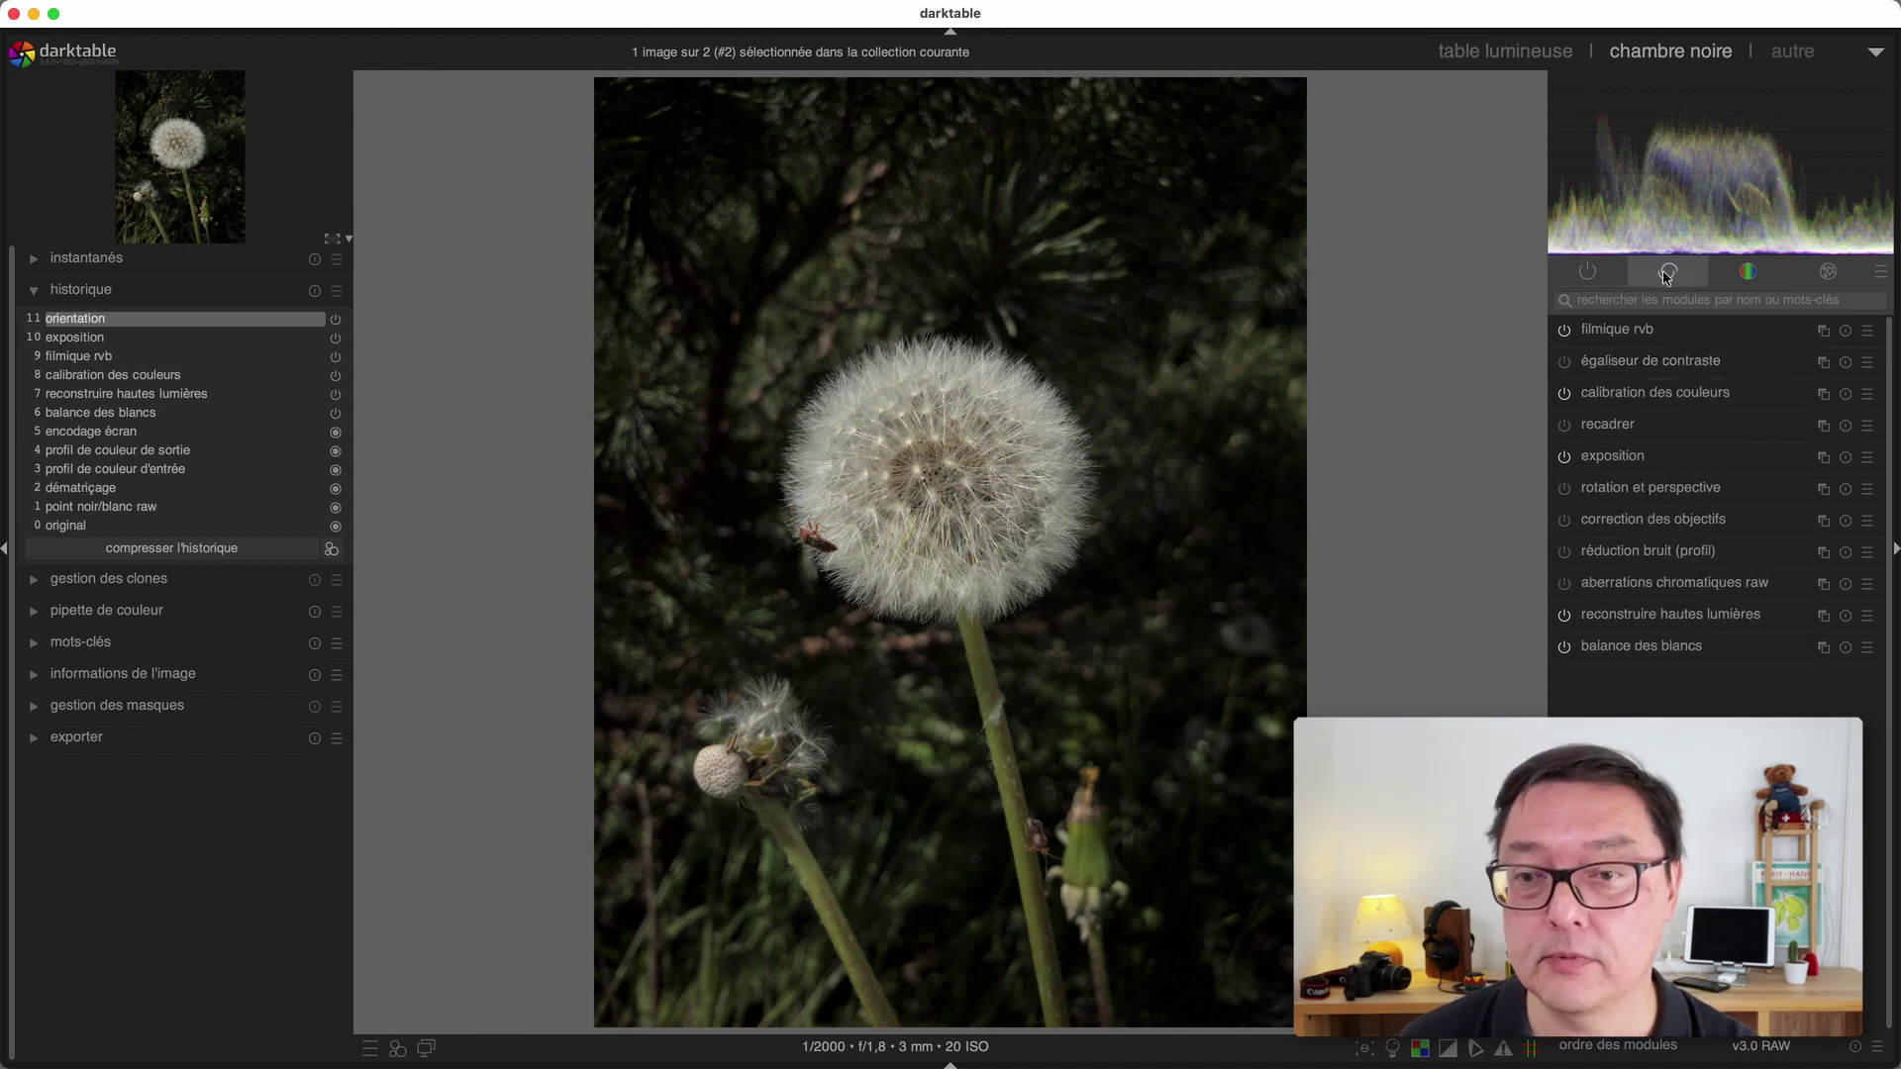
click(1618, 460)
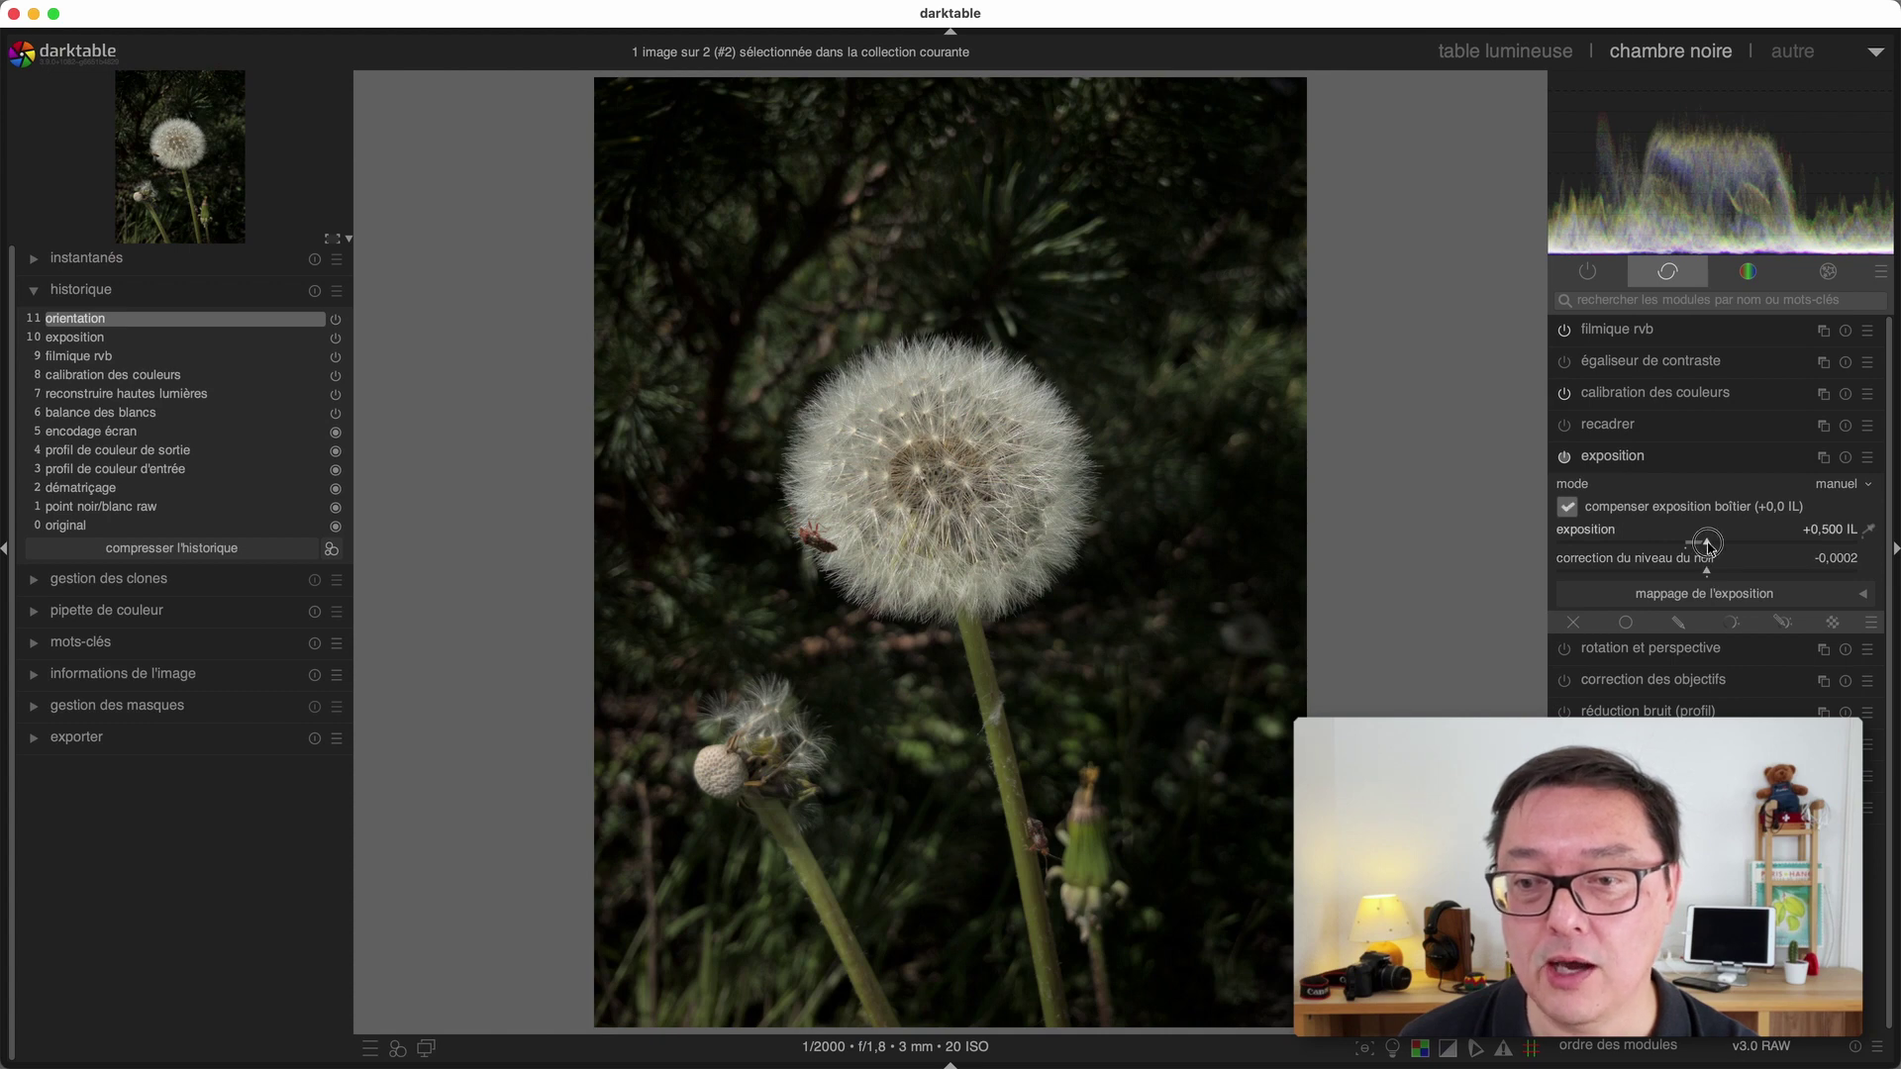
drag(1707, 544, 1728, 550)
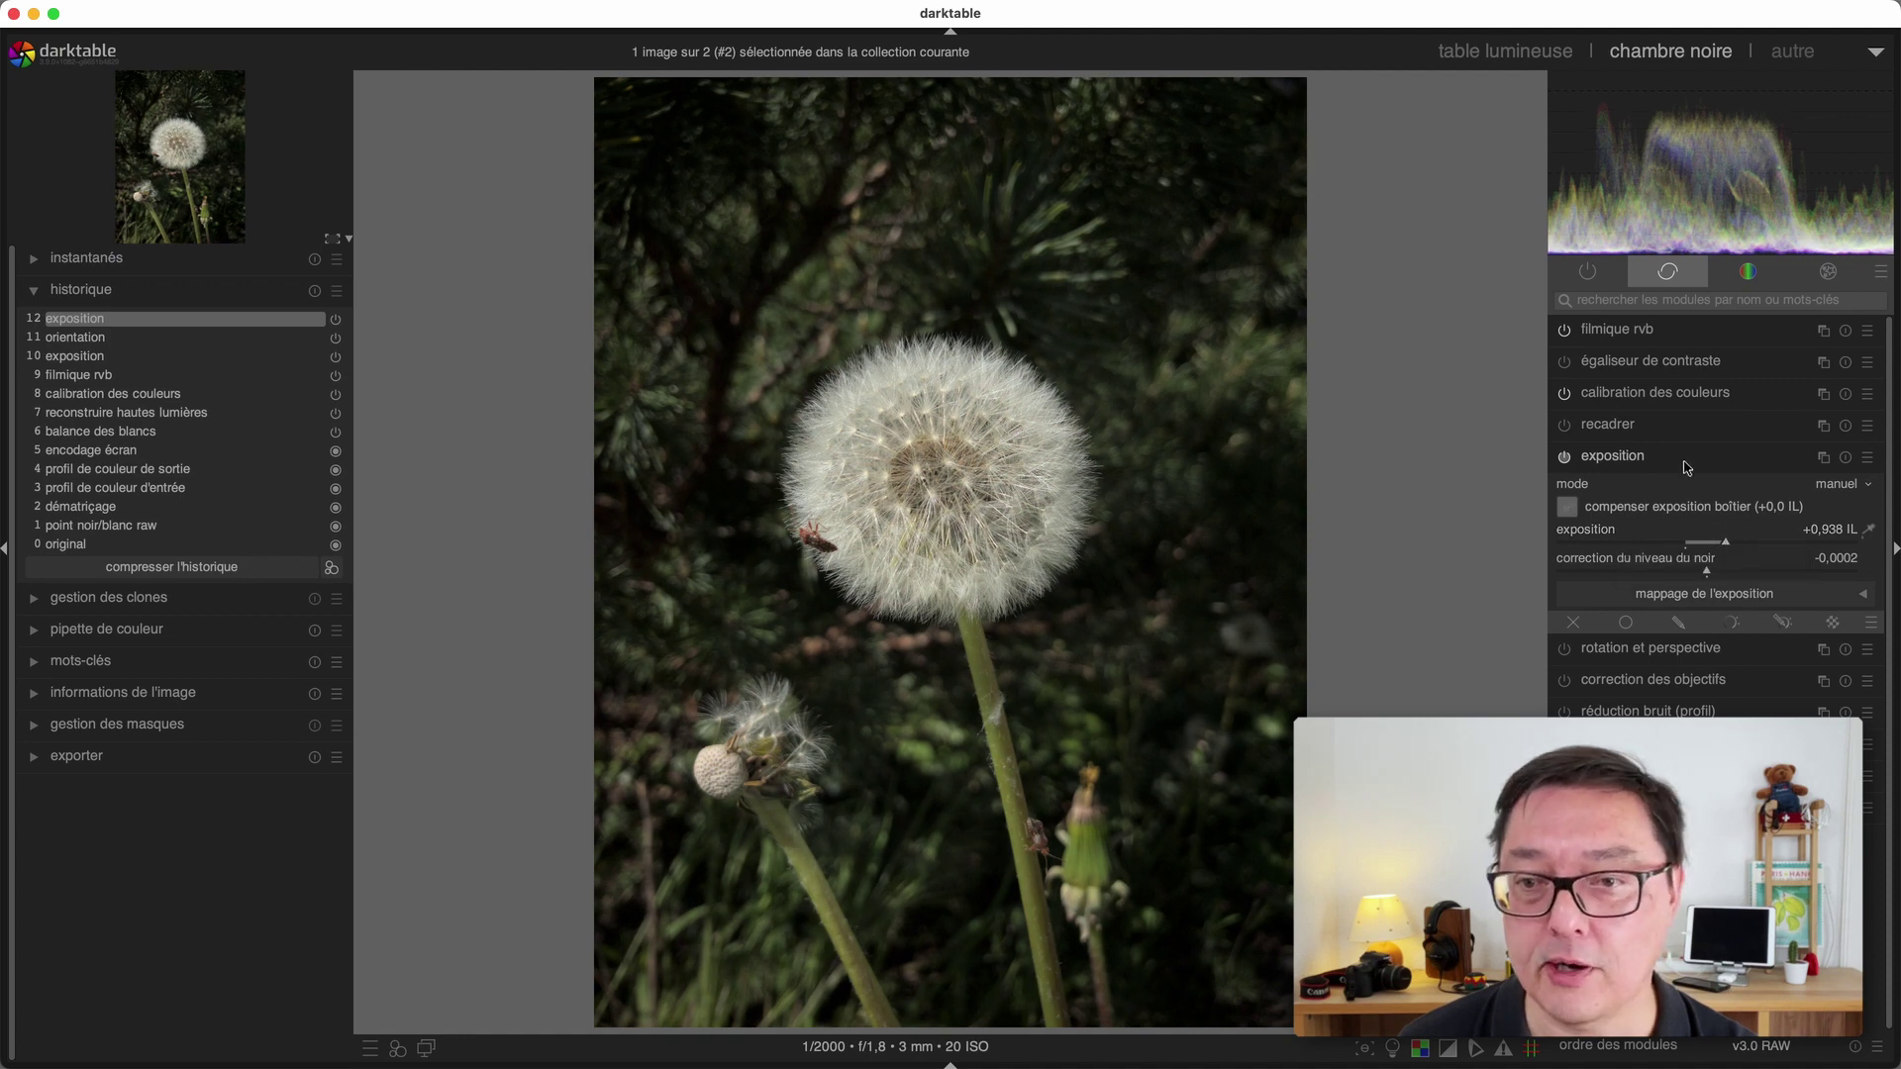
Step: Crop the photo to a square (carré) framed around the flower, and apply it
click(1654, 431)
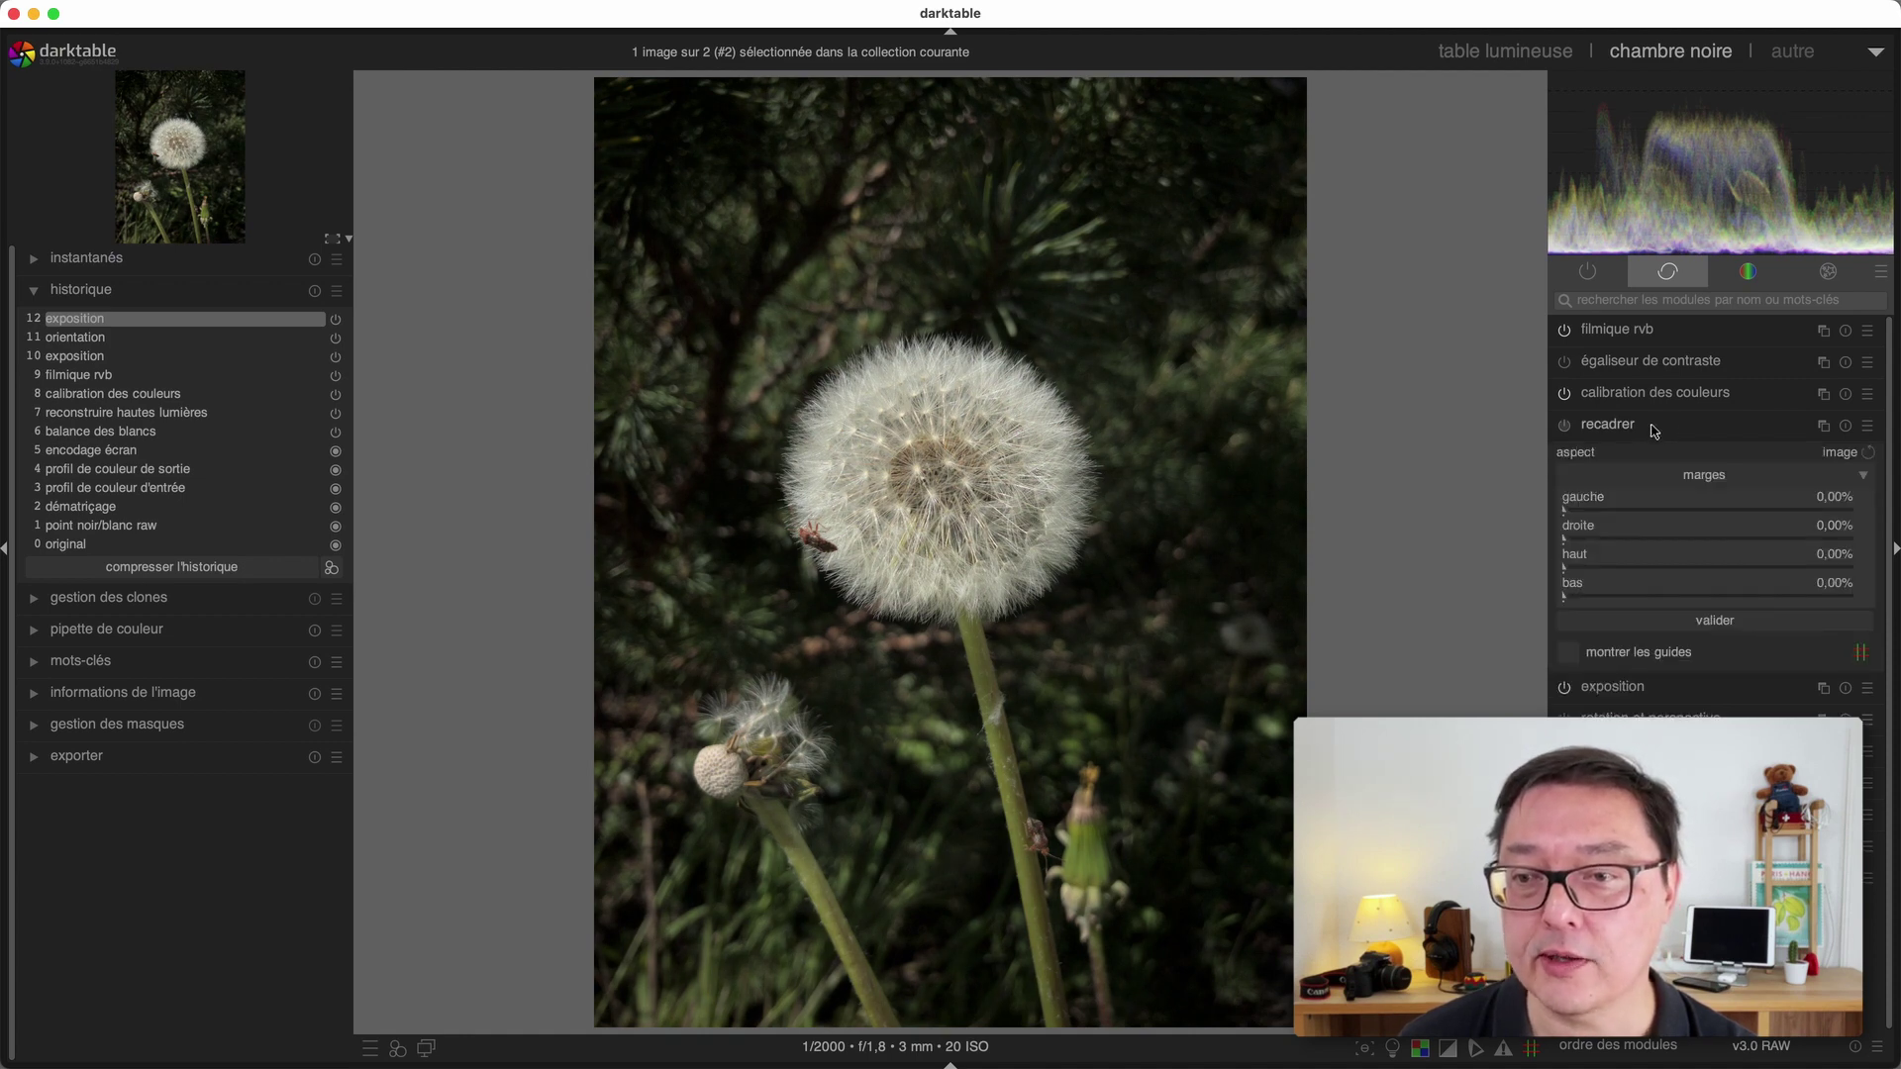
click(1834, 454)
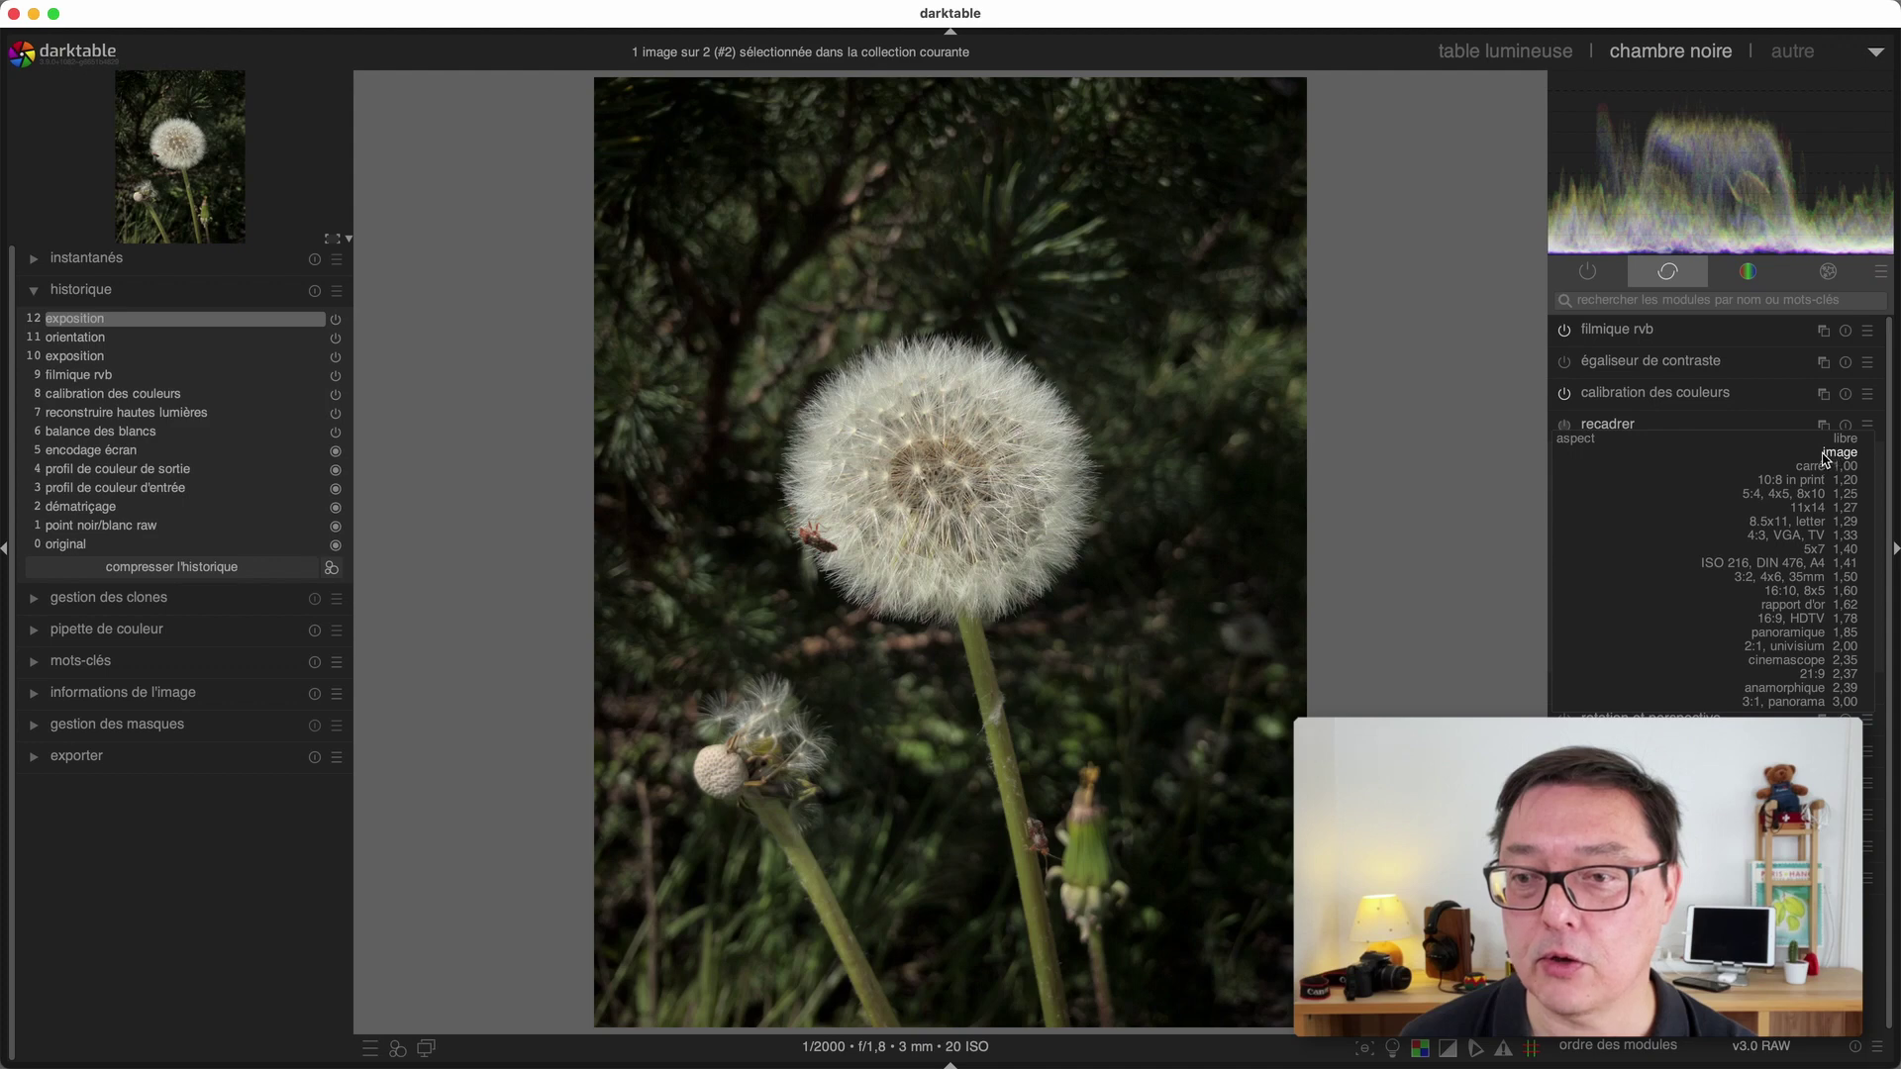
click(1816, 466)
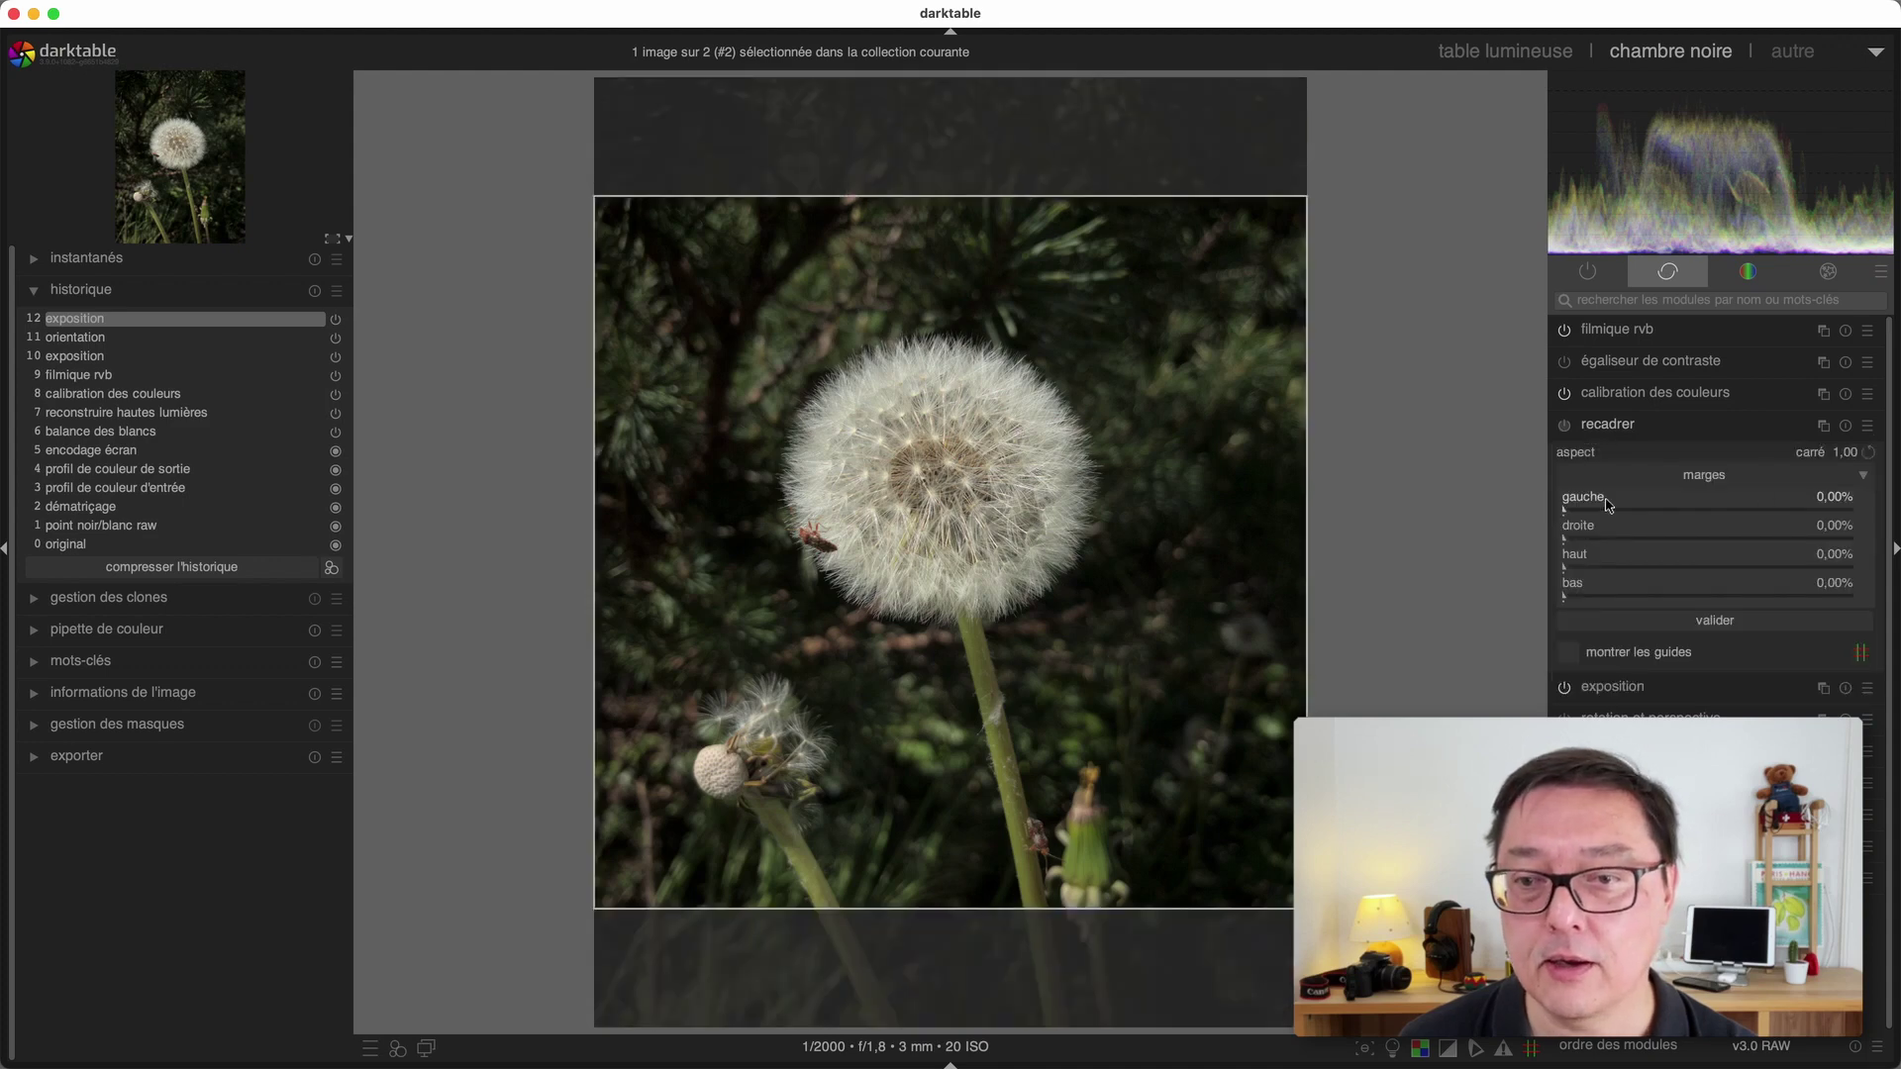
drag(1095, 582, 1090, 537)
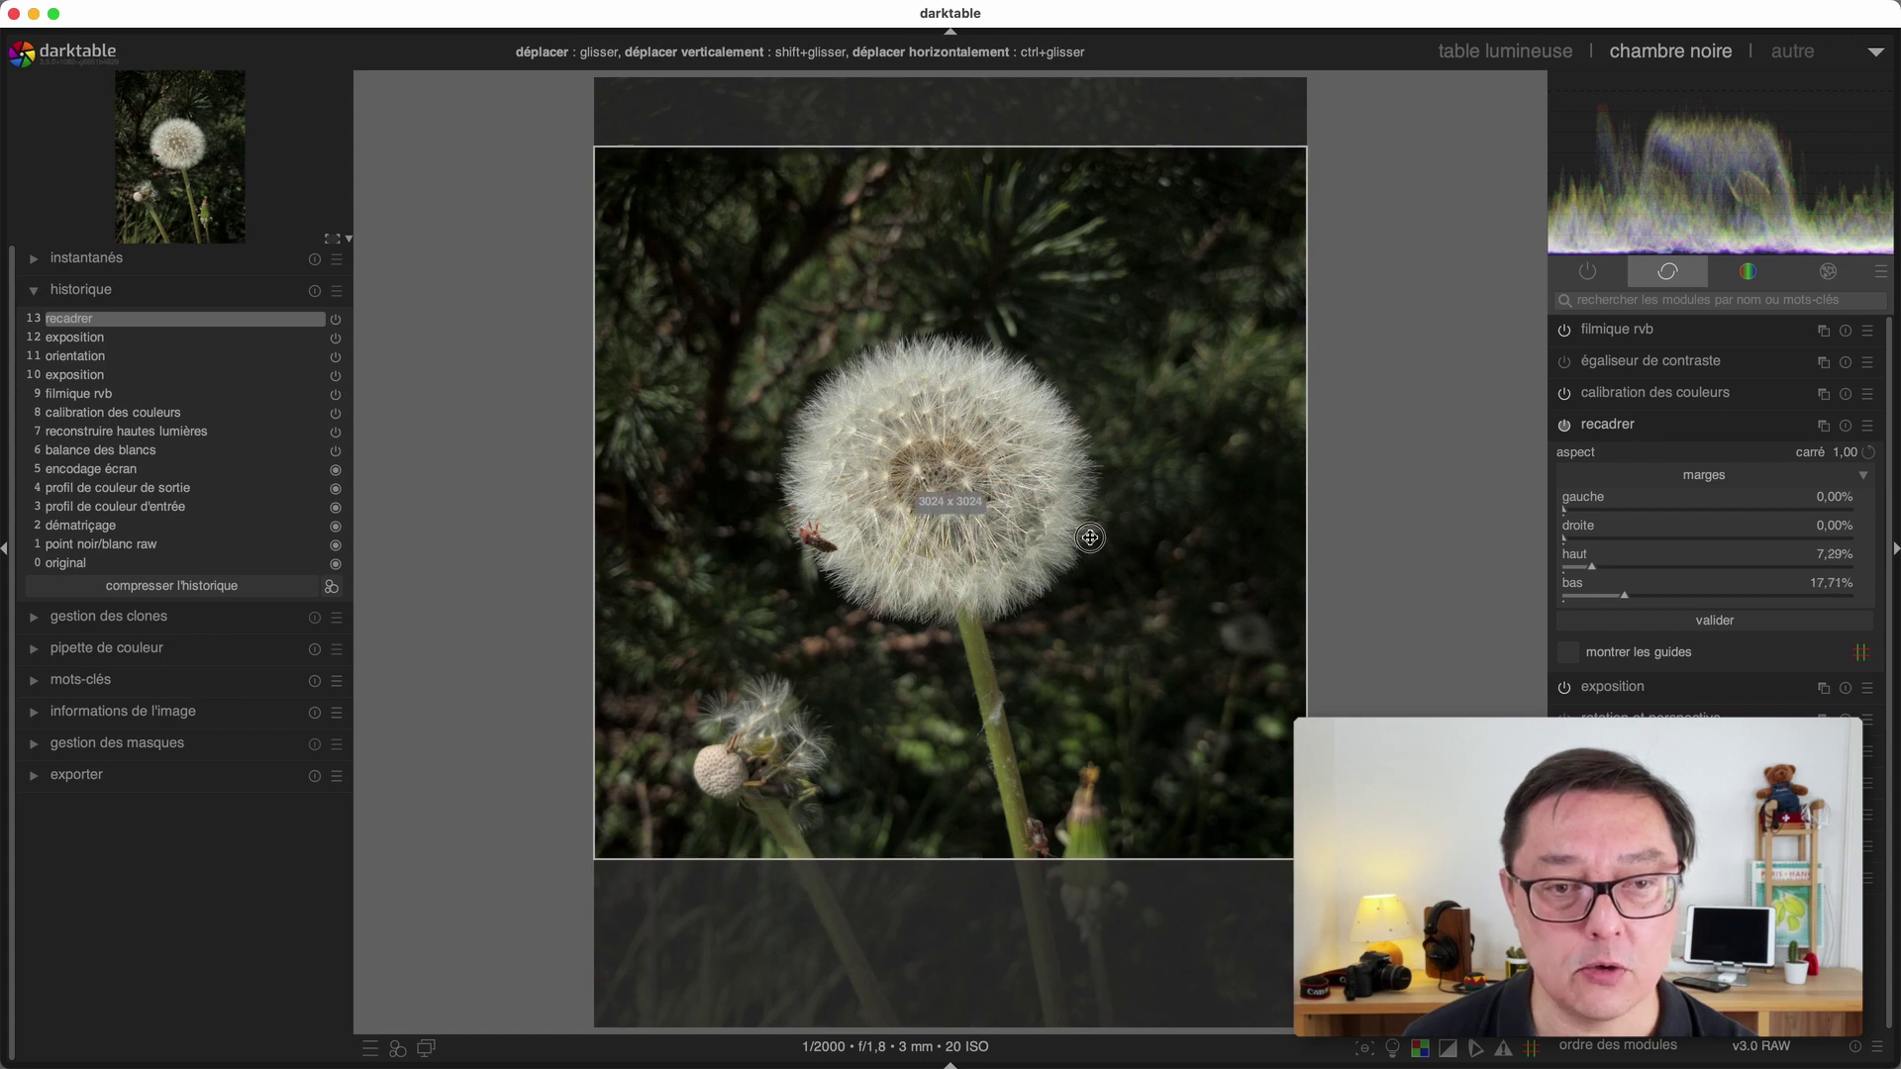
mouse_move(1292, 522)
mouse_down()
mouse_move(1264, 524)
mouse_move(1280, 526)
mouse_up()
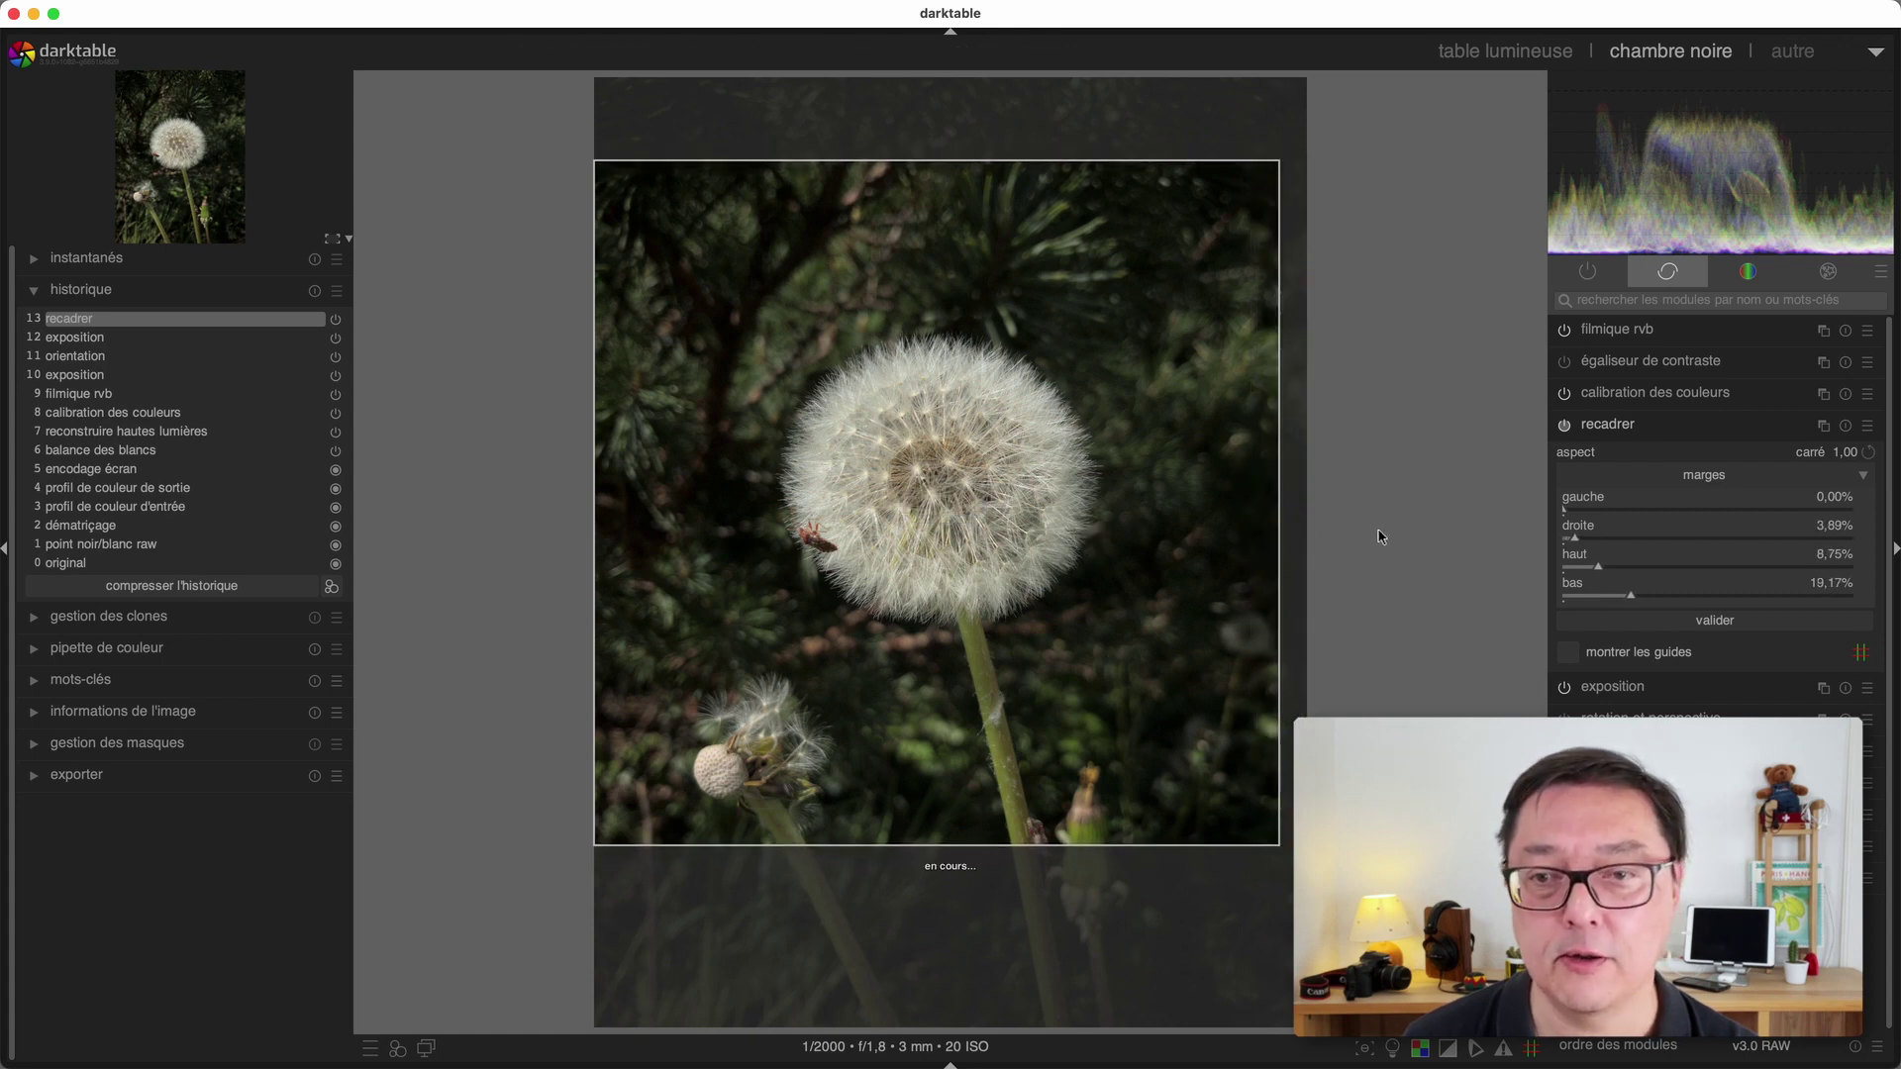
click(1614, 425)
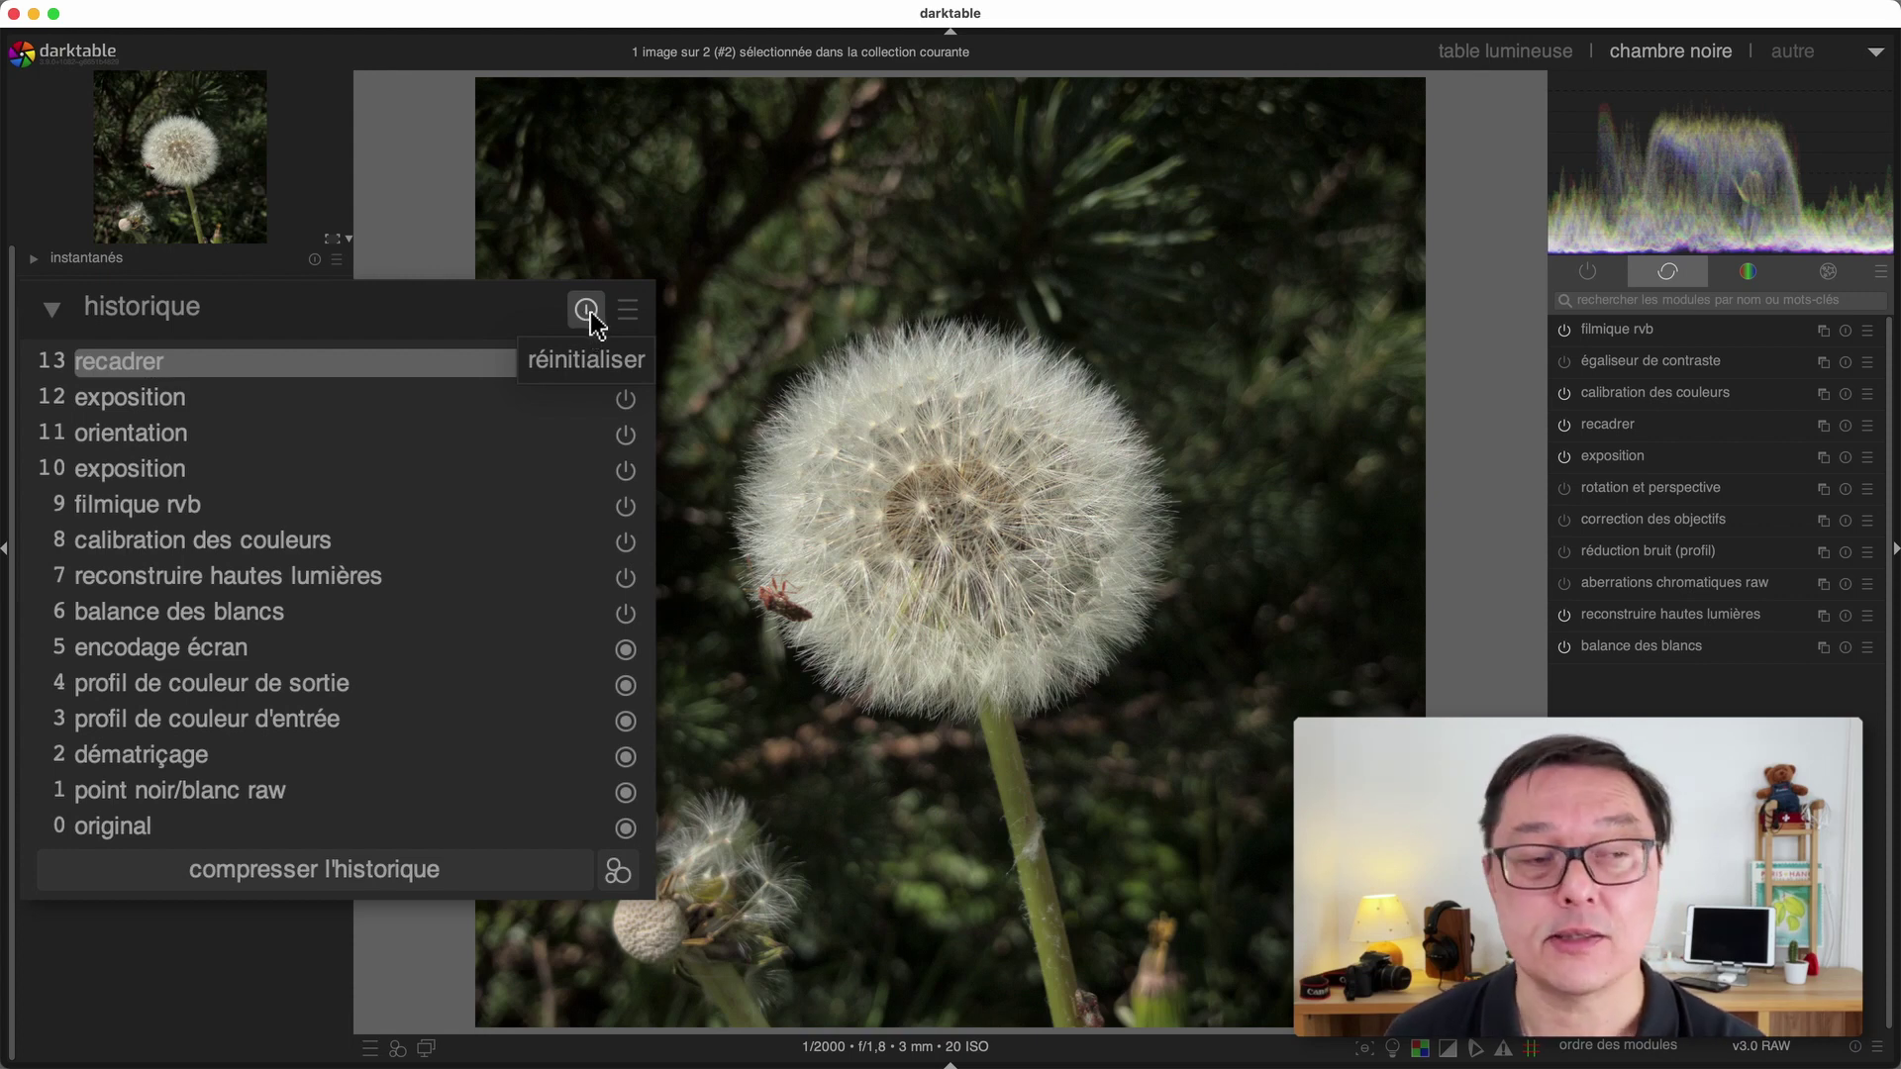
Step: Reset the dandelion's history, removing the square crop and extra exposure
click(588, 321)
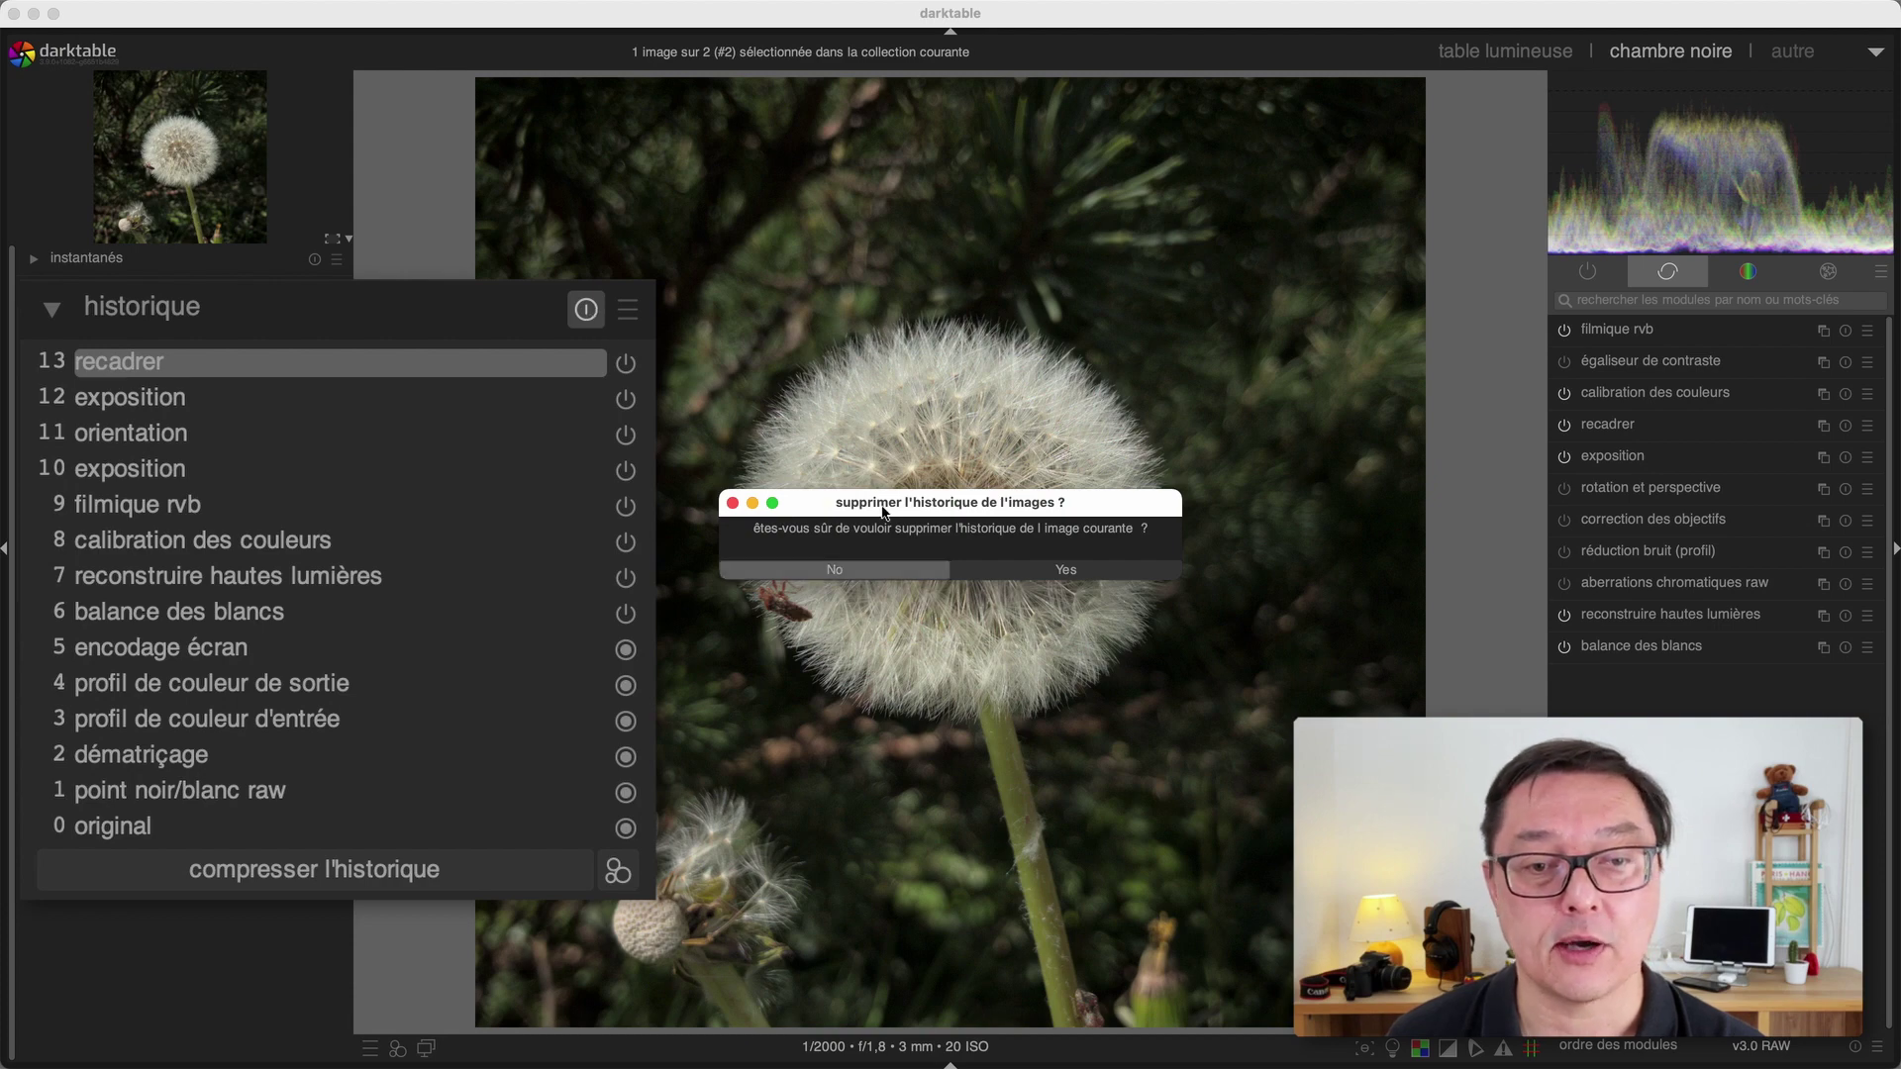
click(998, 571)
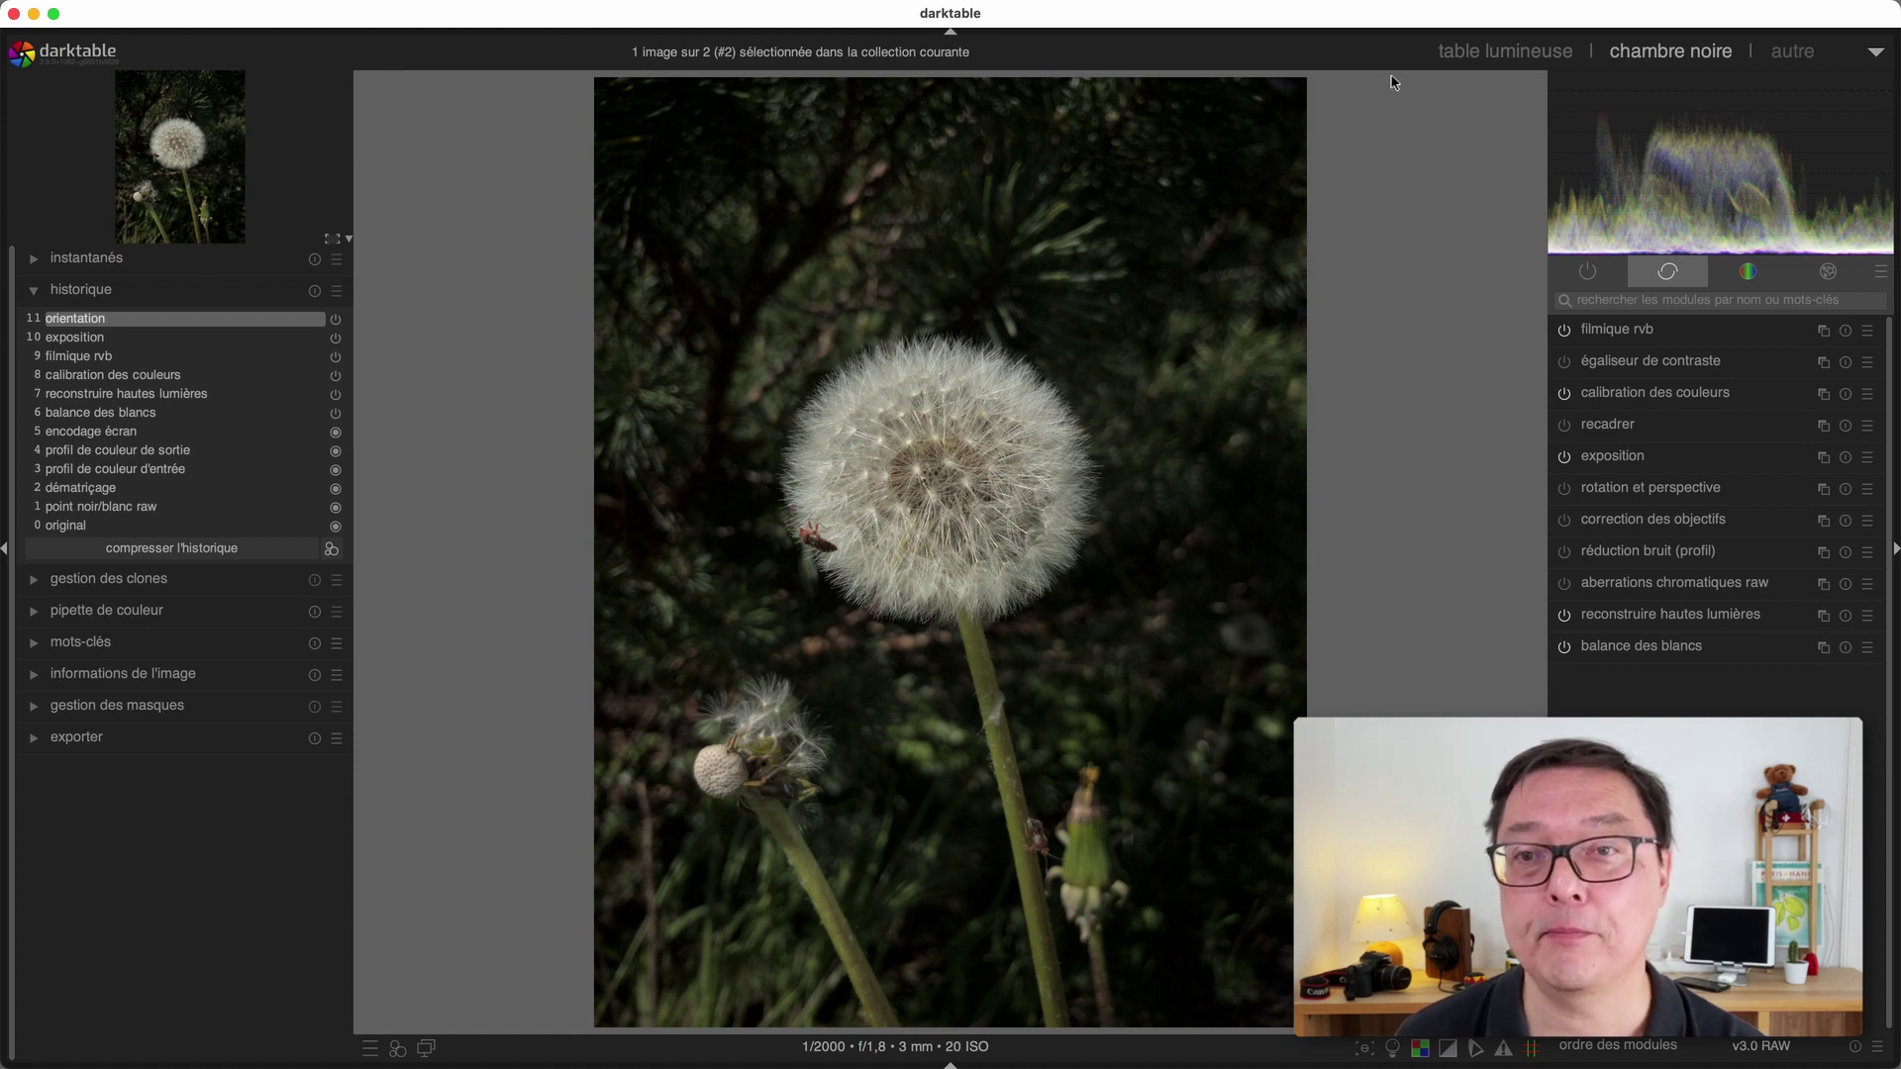
Step: Set the default workflow under processing preferences to 'aucun', then close preferences
click(1500, 52)
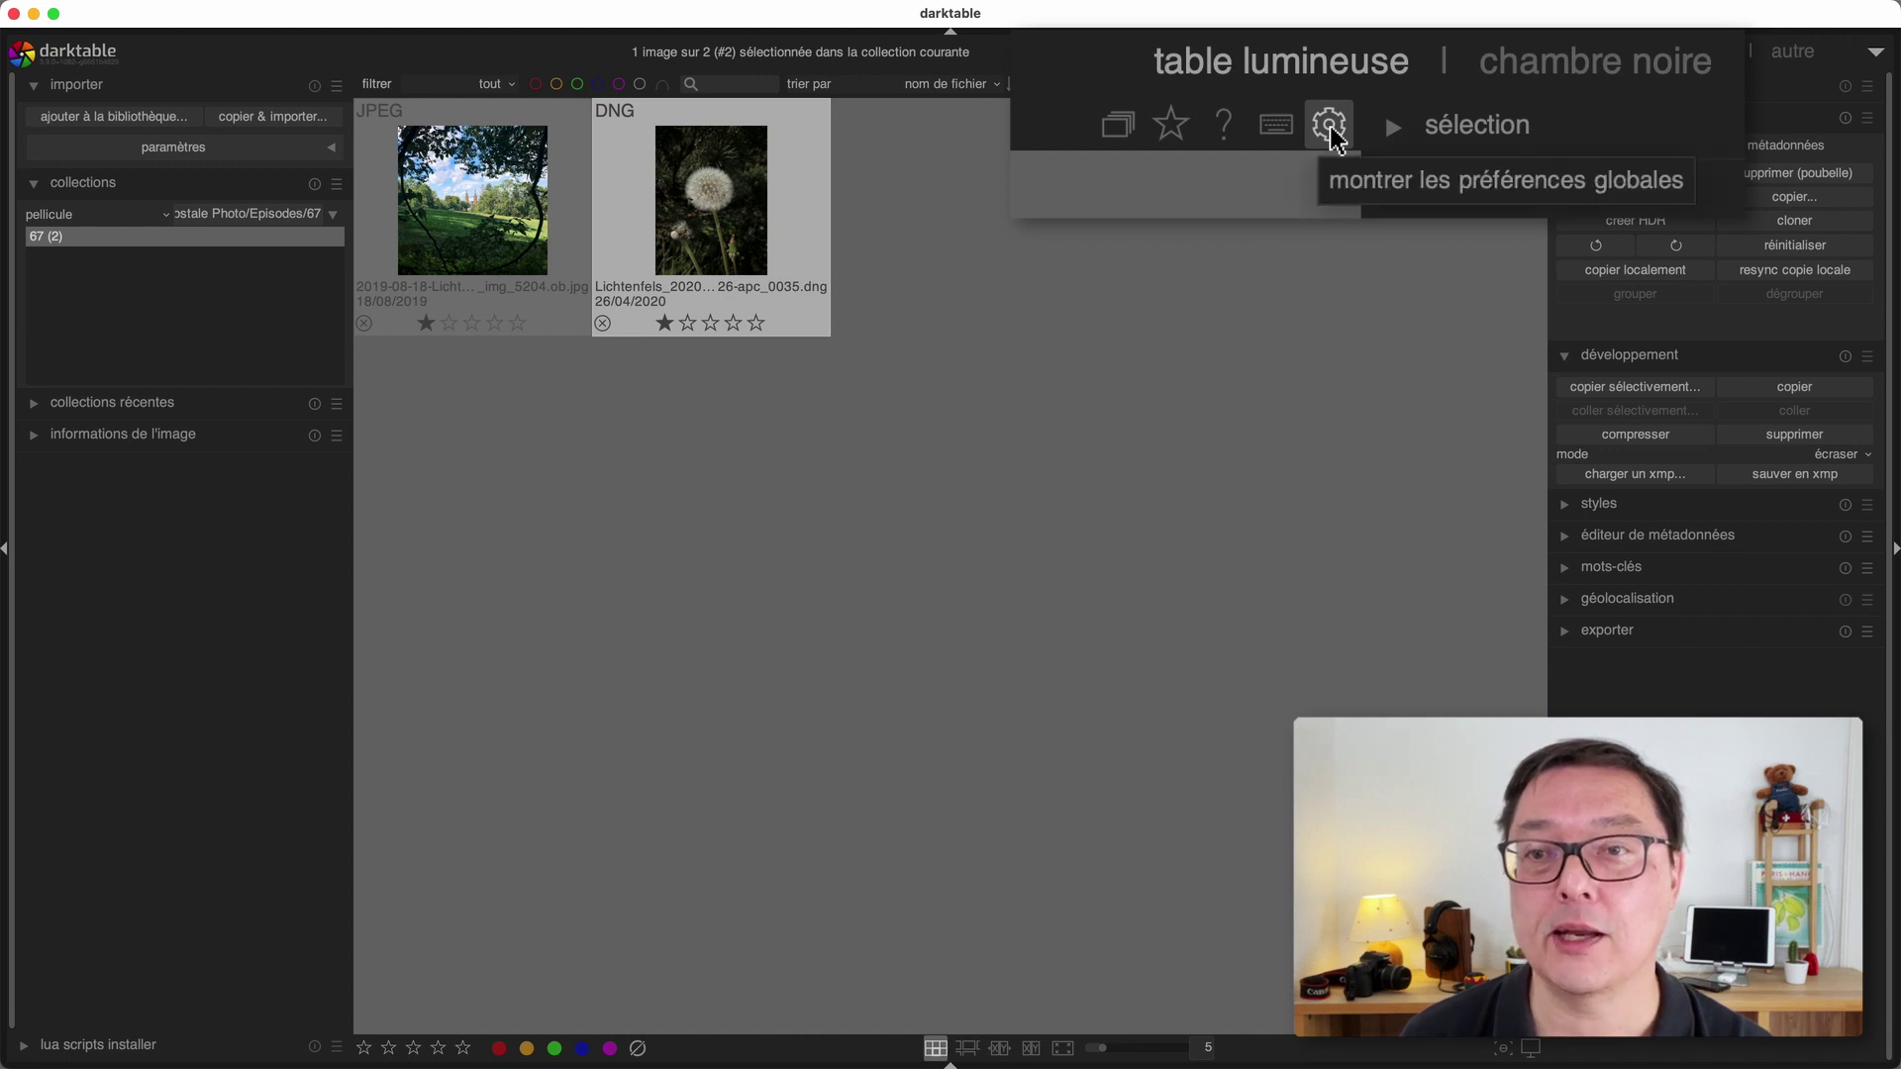
click(1531, 87)
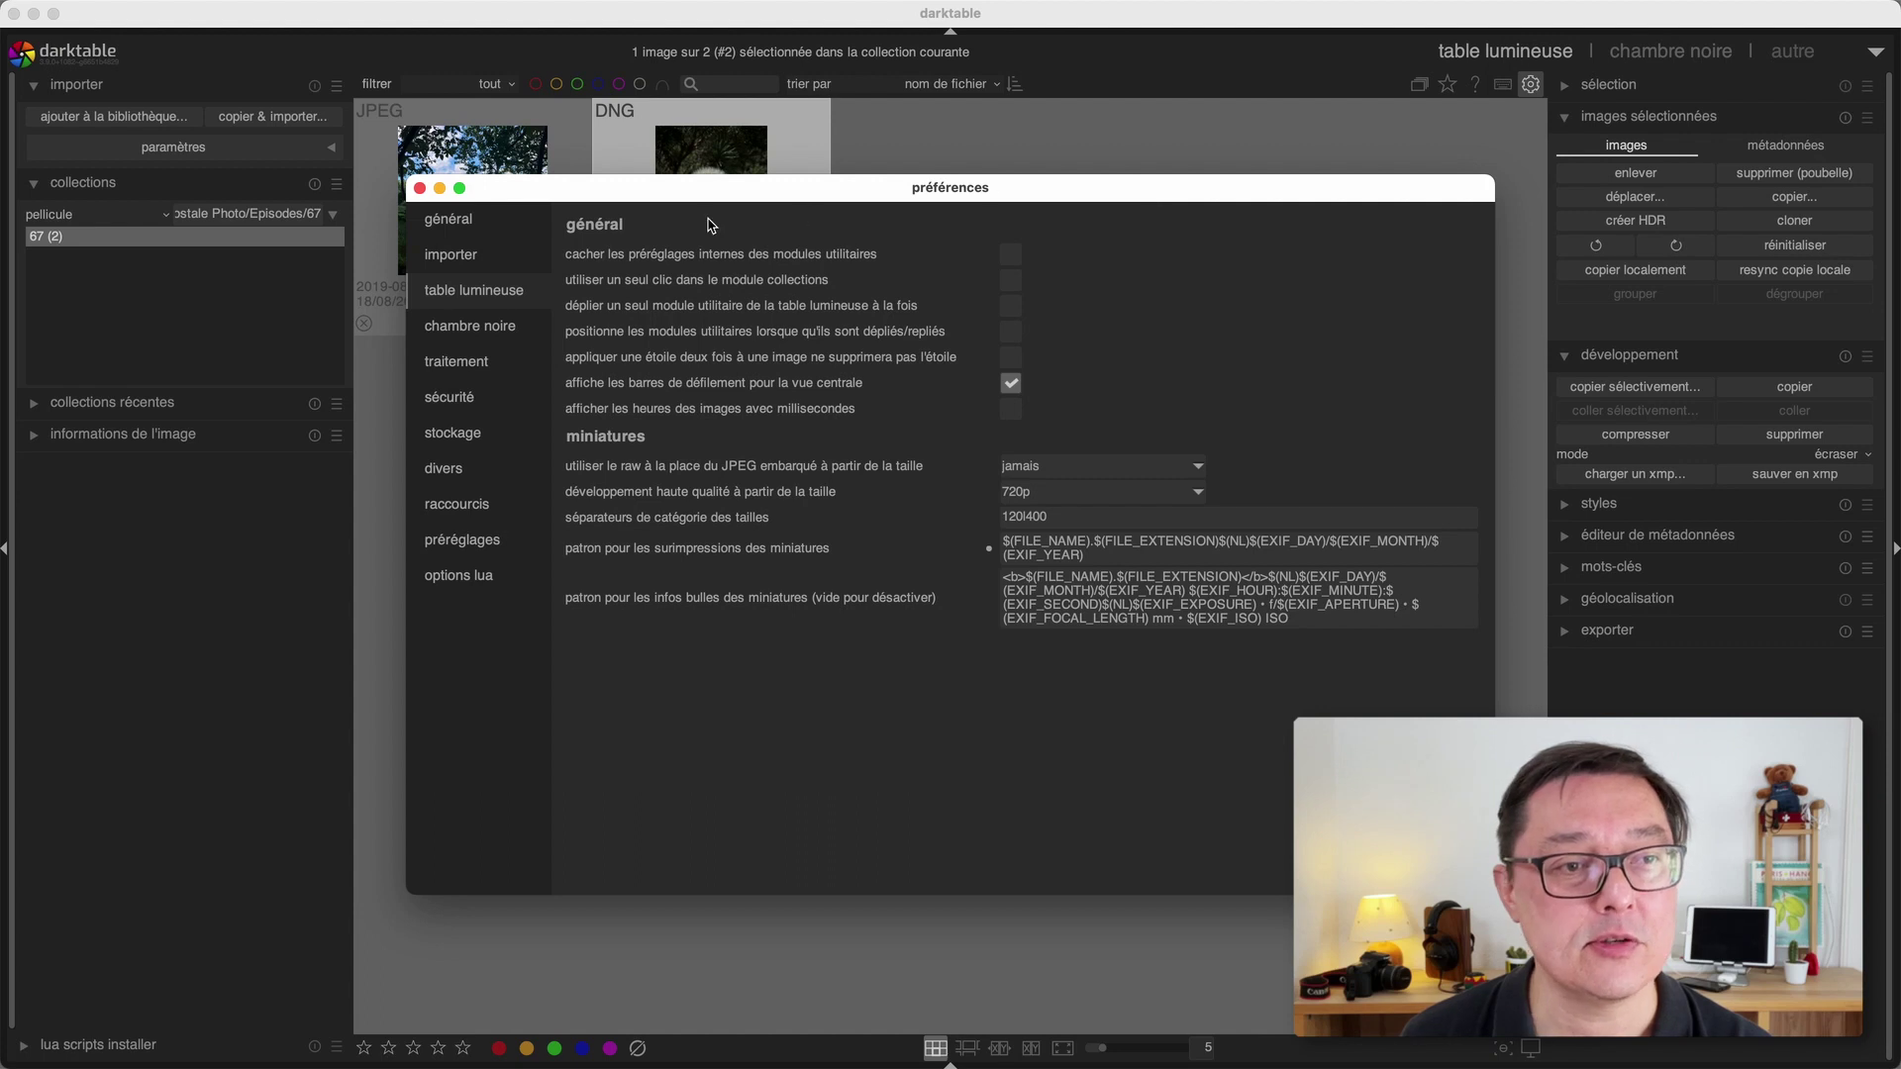
click(455, 360)
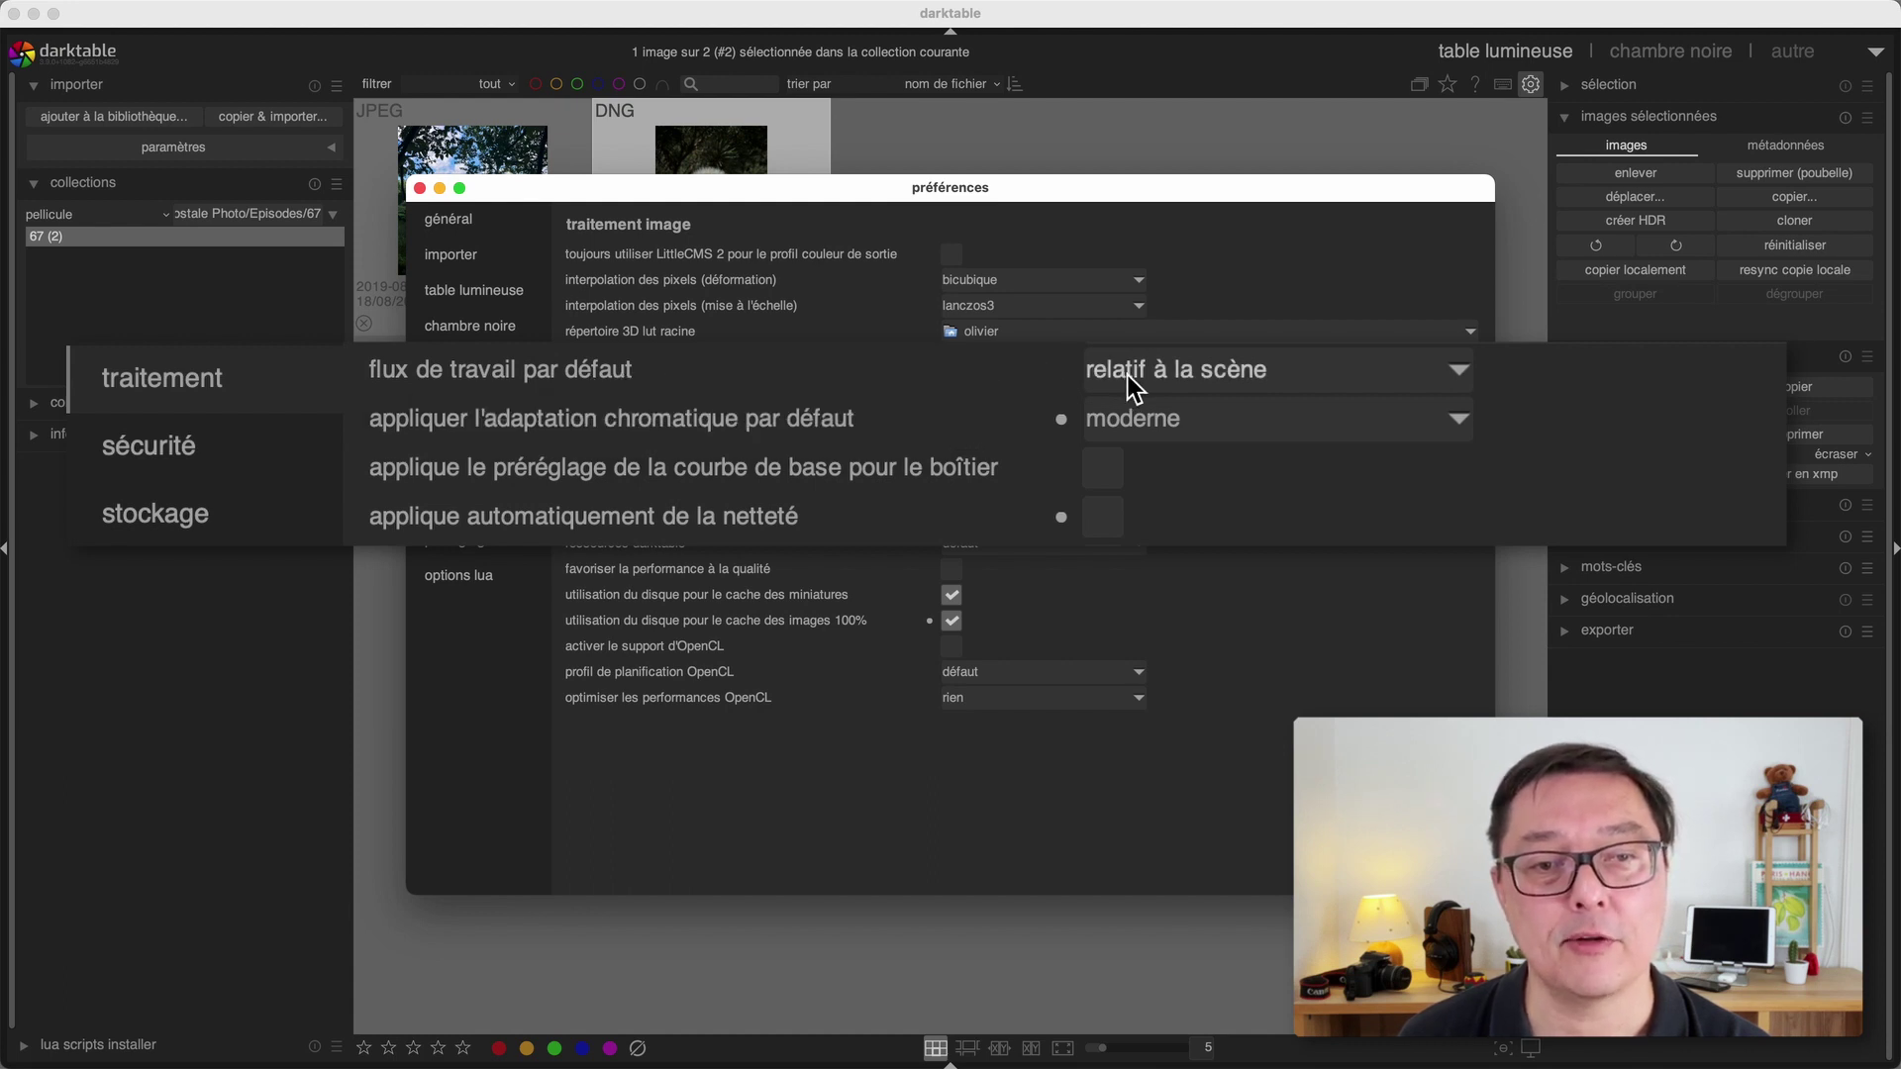
click(1301, 372)
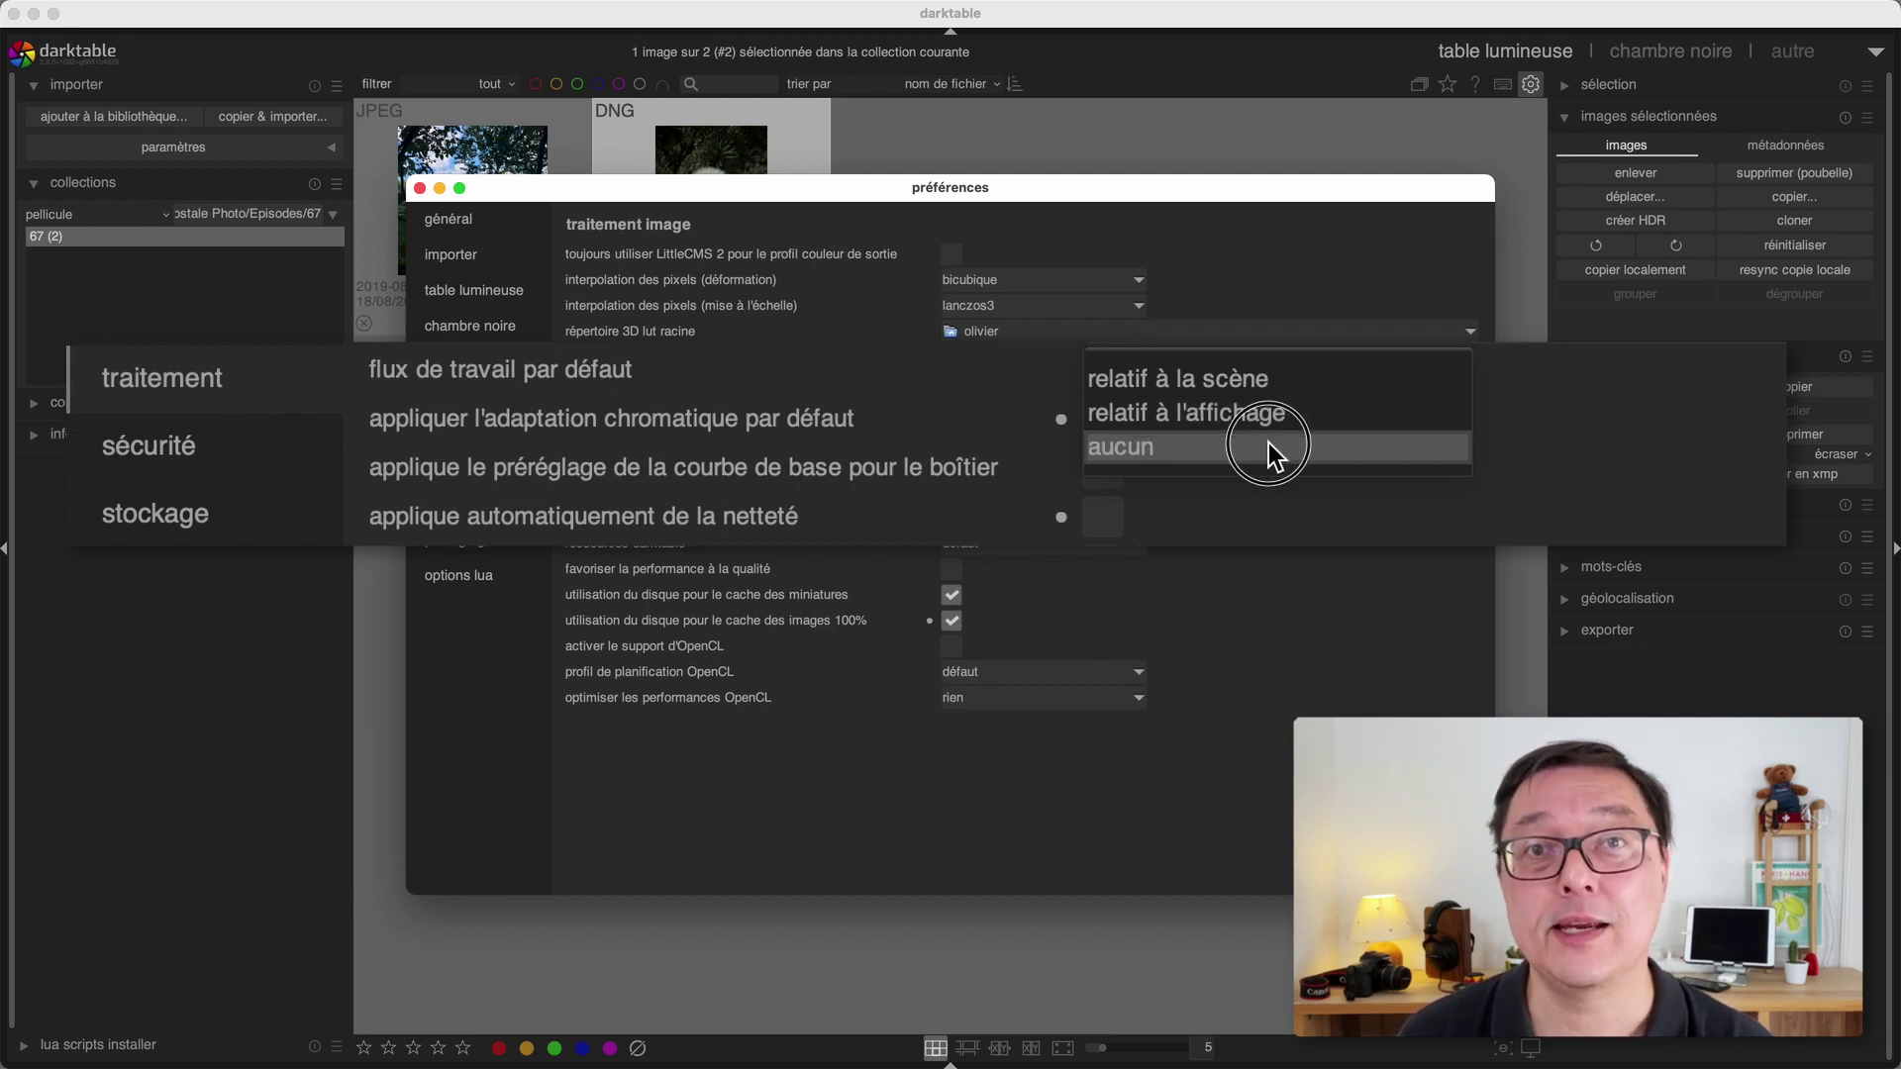
click(1268, 443)
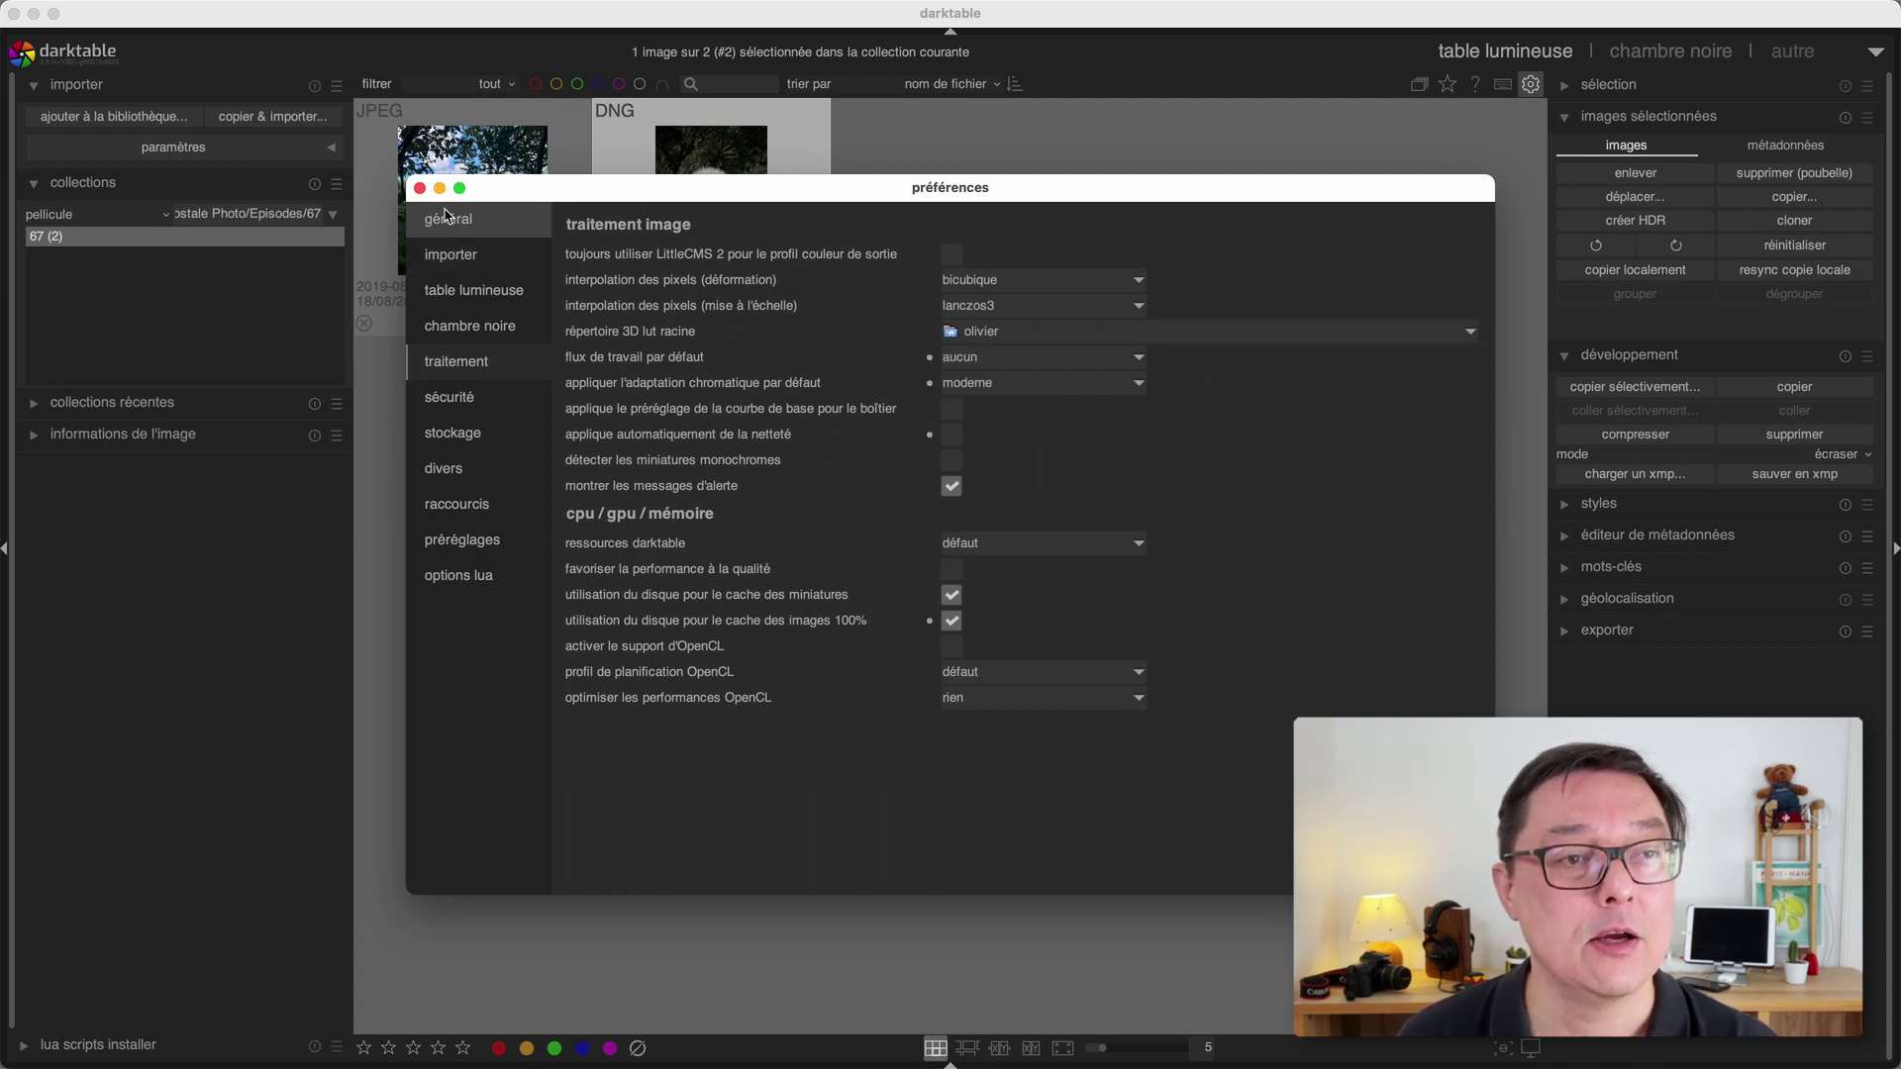
click(420, 188)
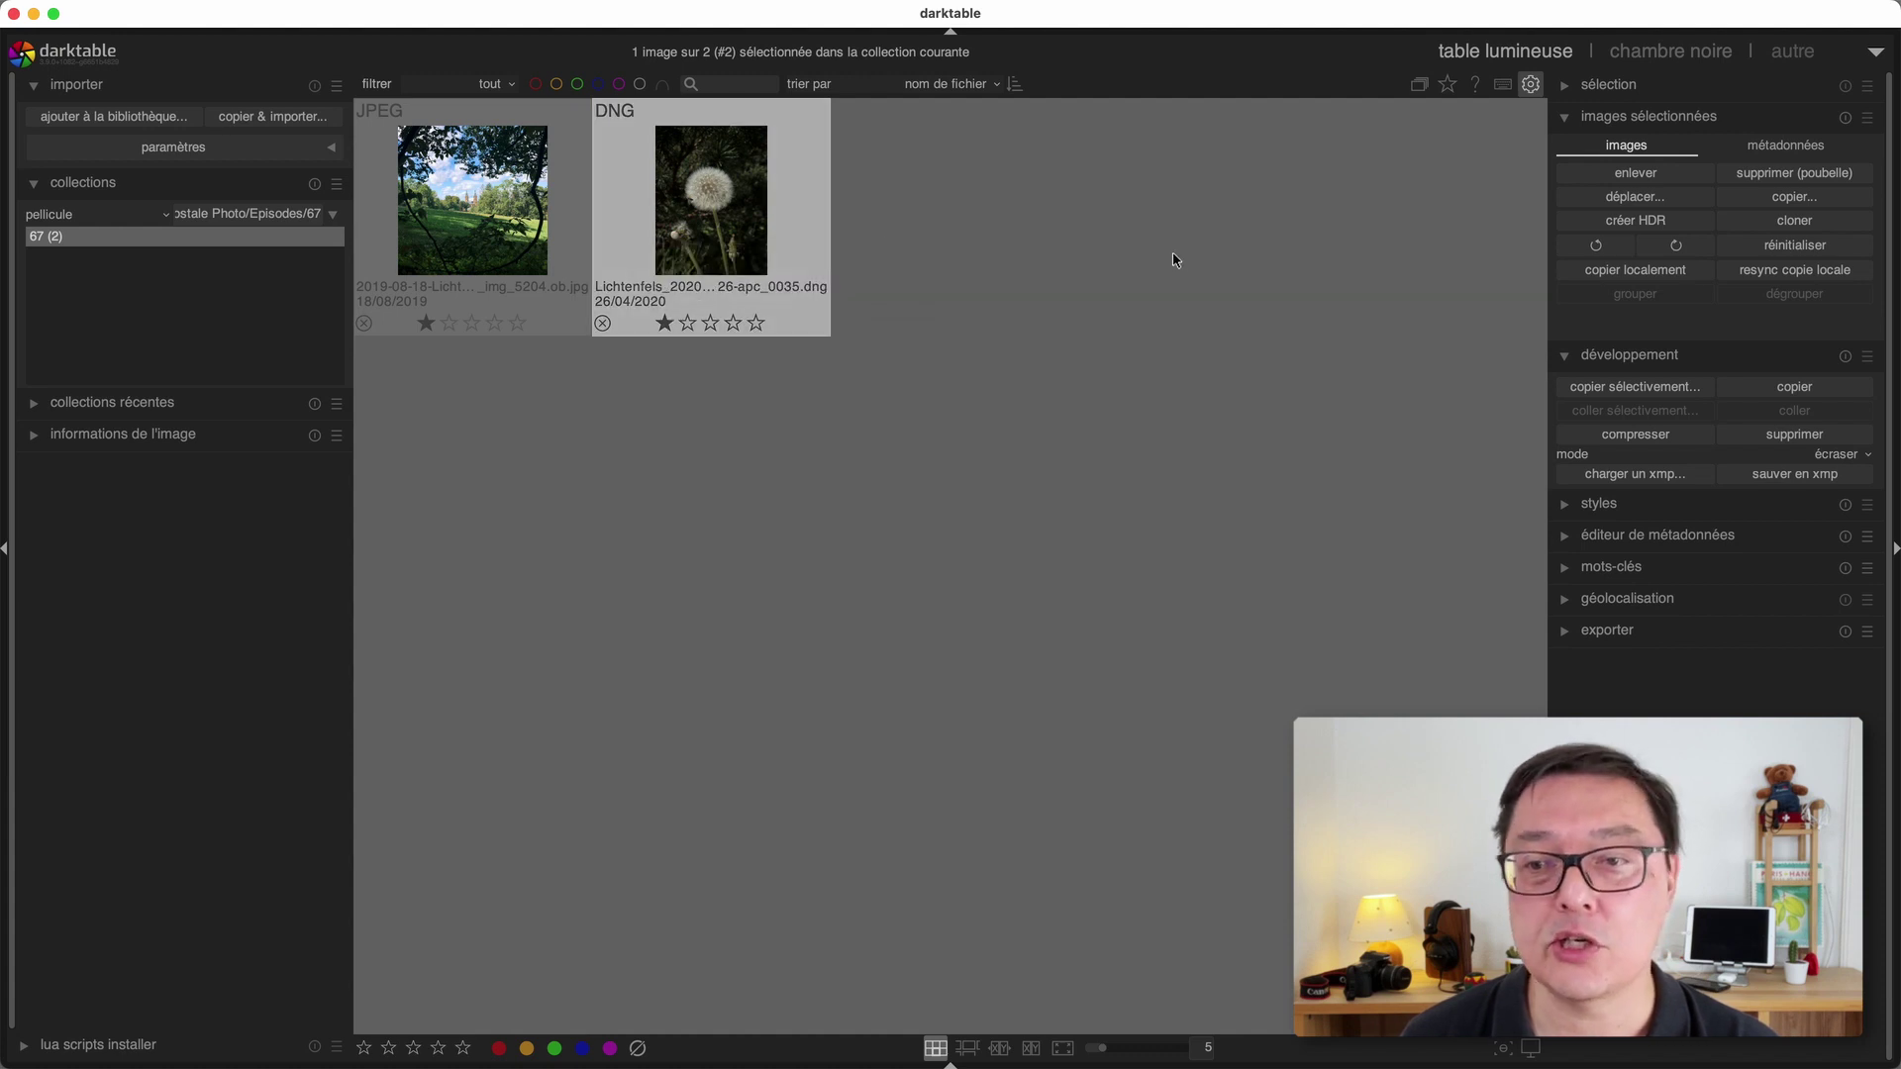
Step: Delete the DNG's development history and reopen the dandelion raw in the darkroom
click(1779, 438)
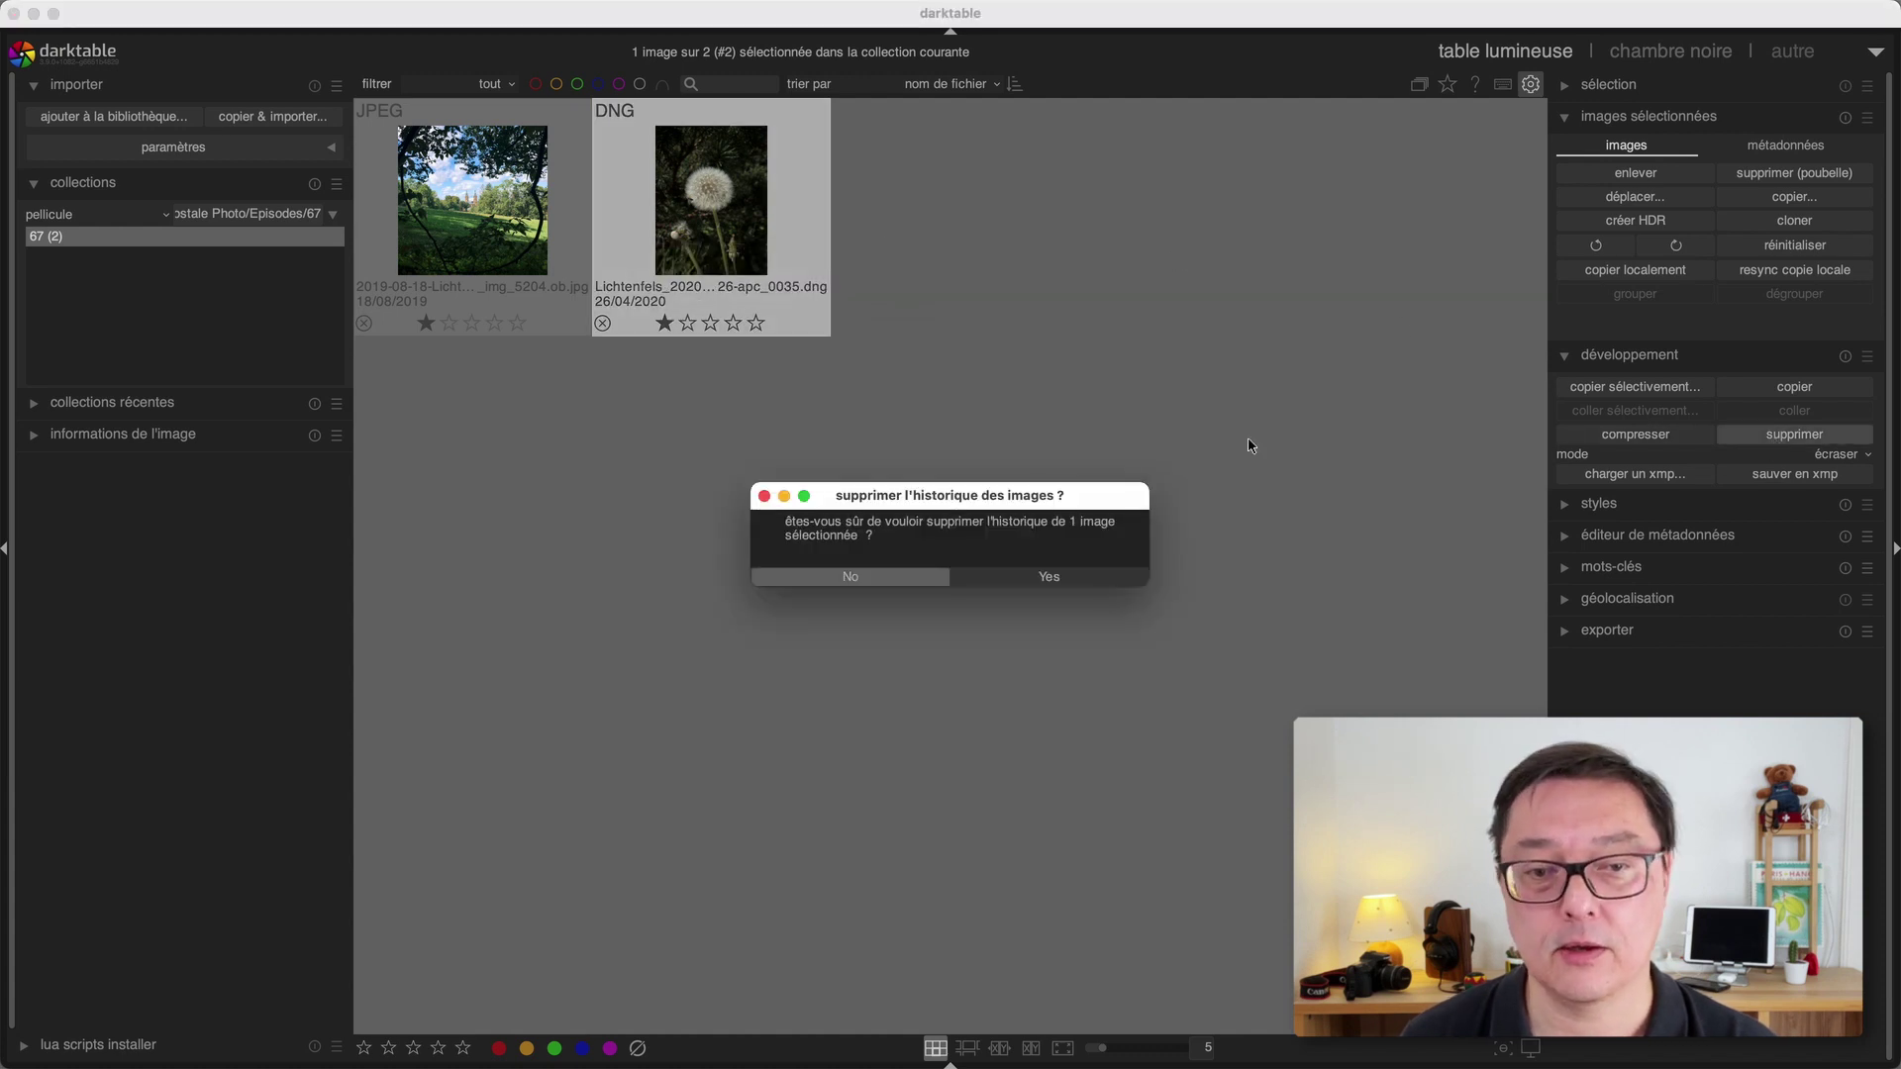
click(1047, 572)
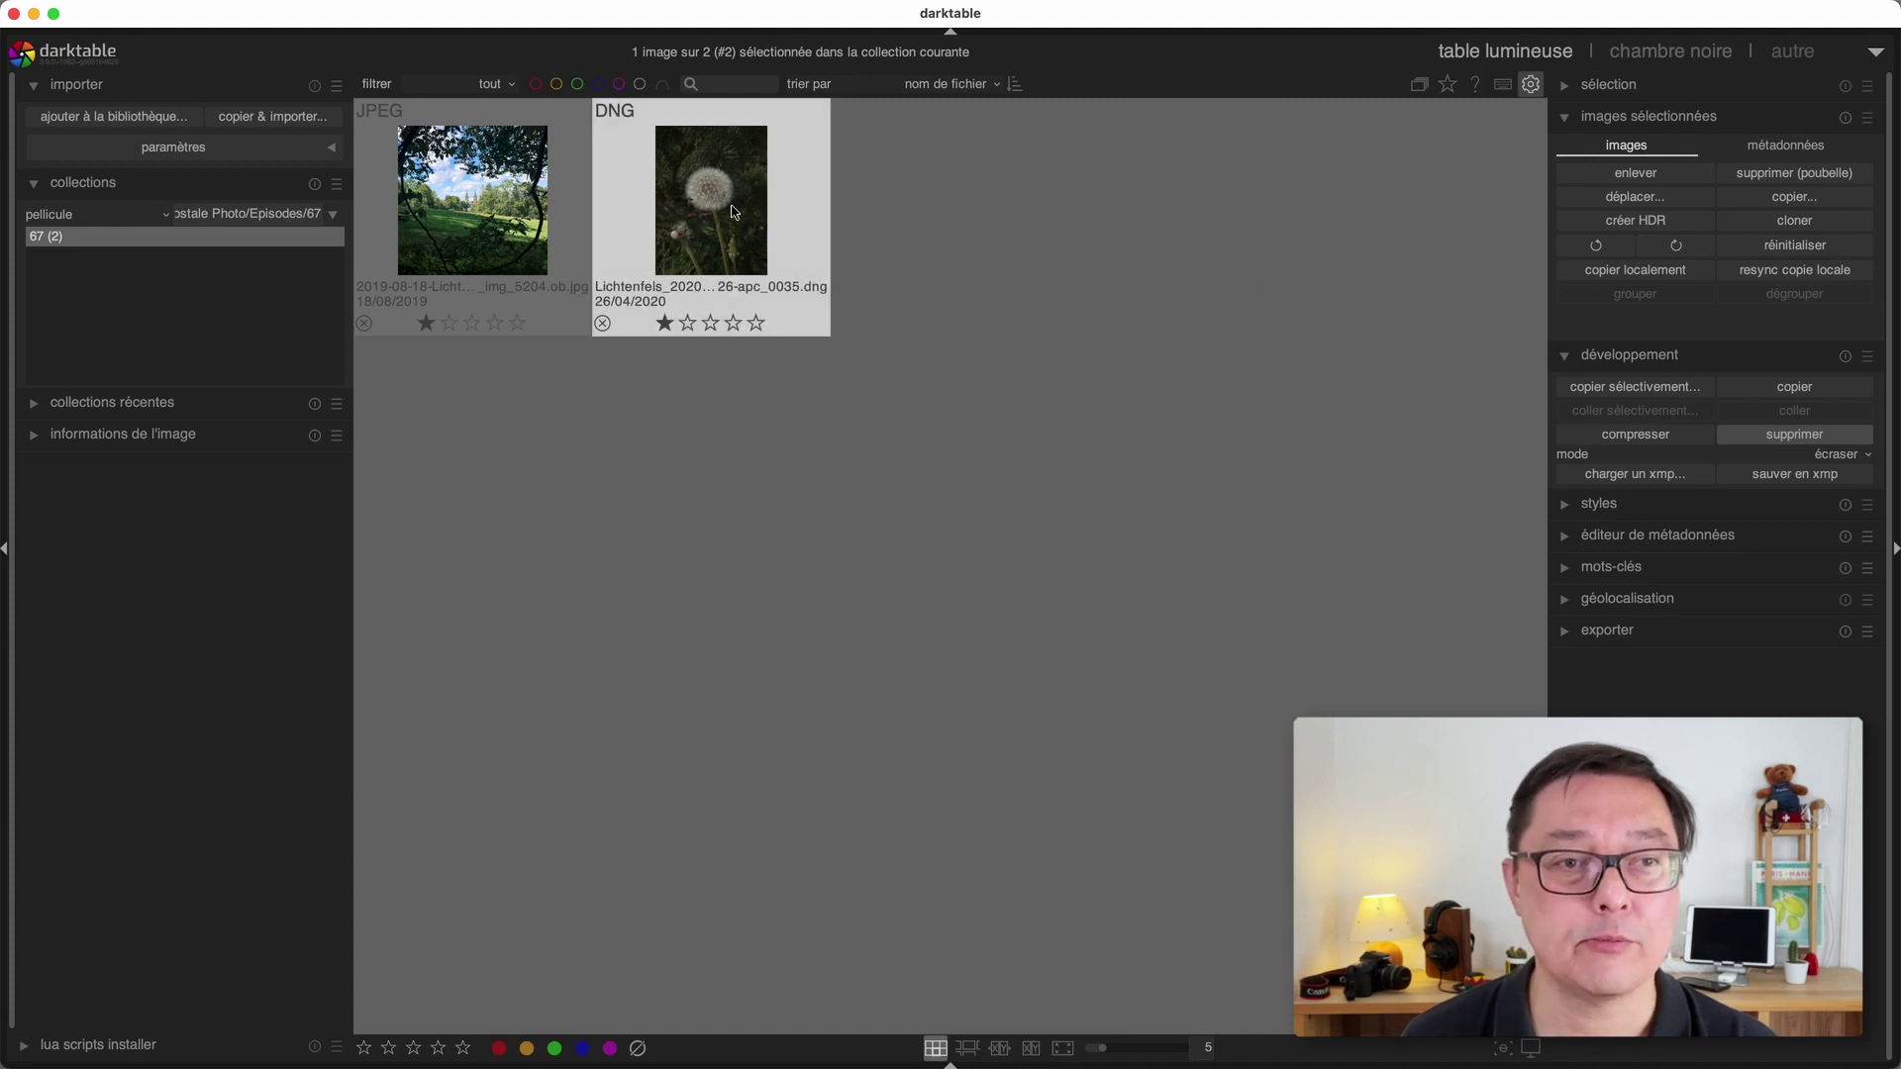
mouse_move(731, 208)
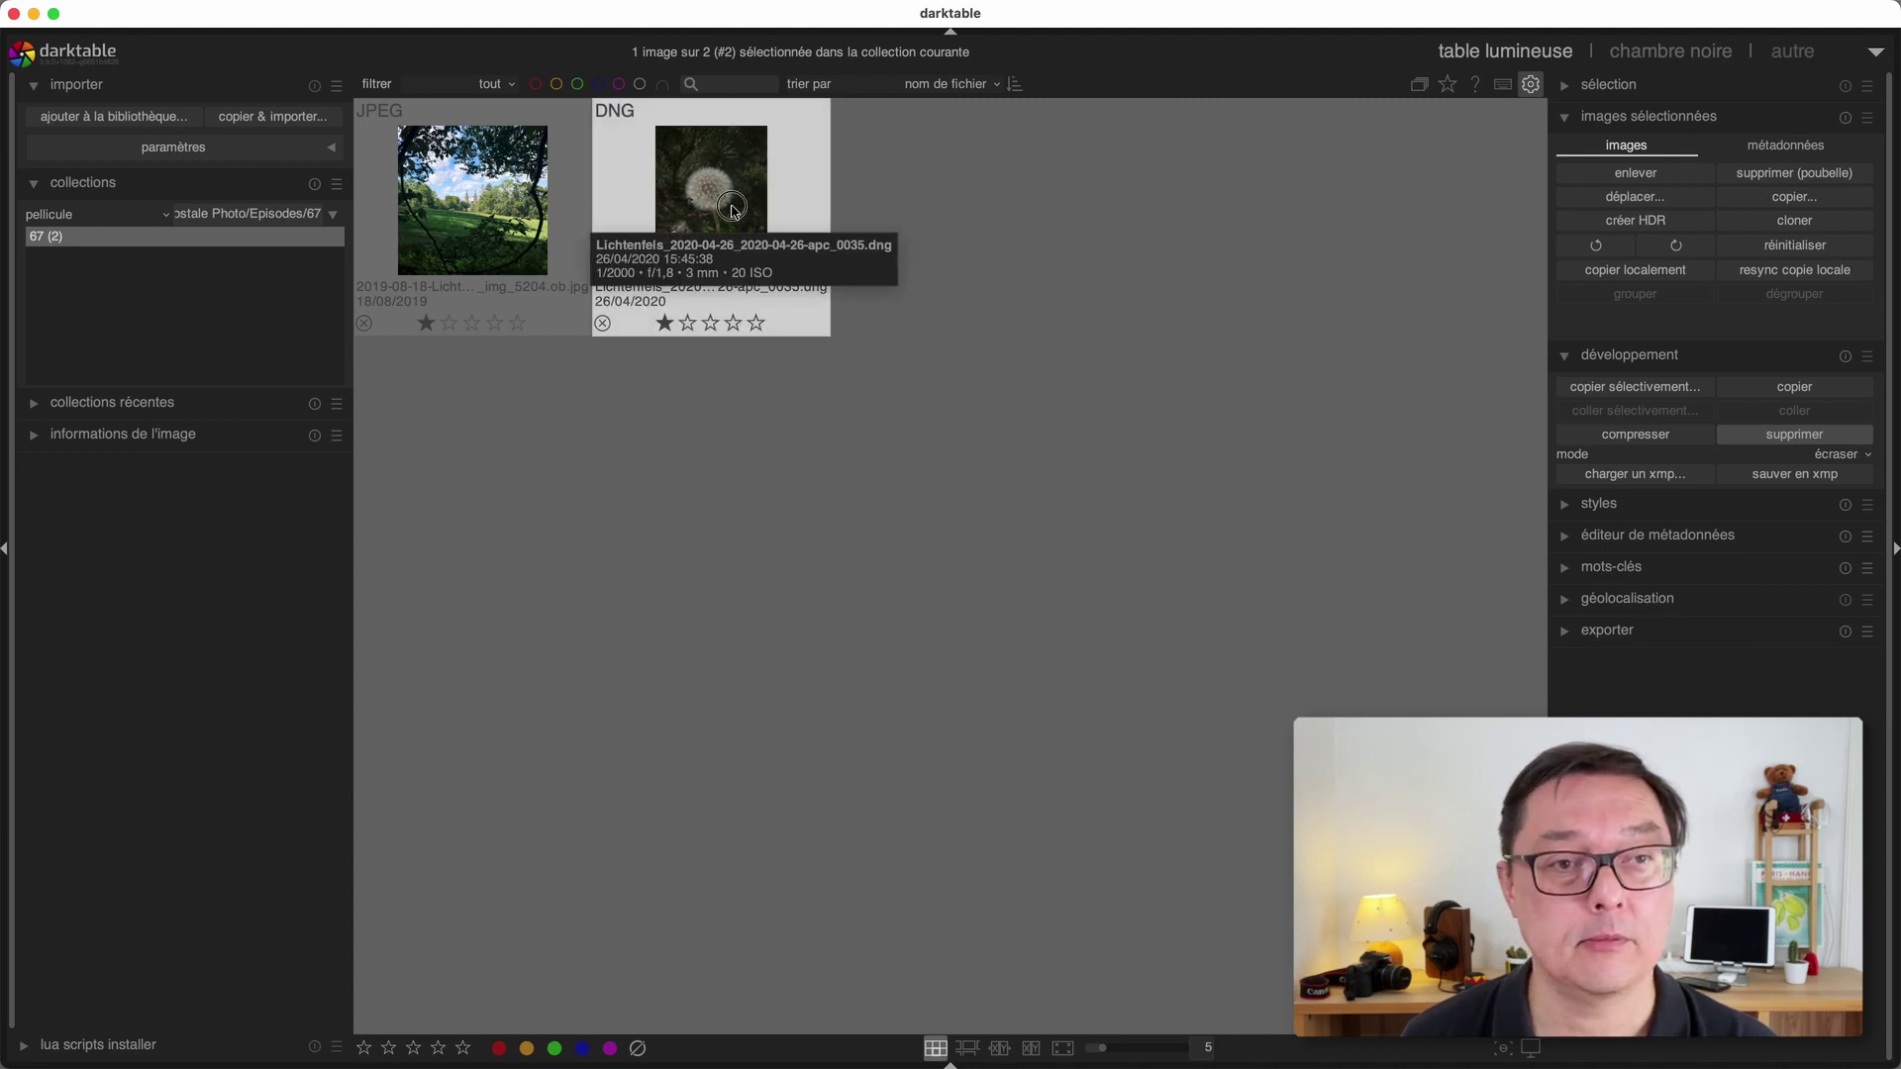
double_click(735, 212)
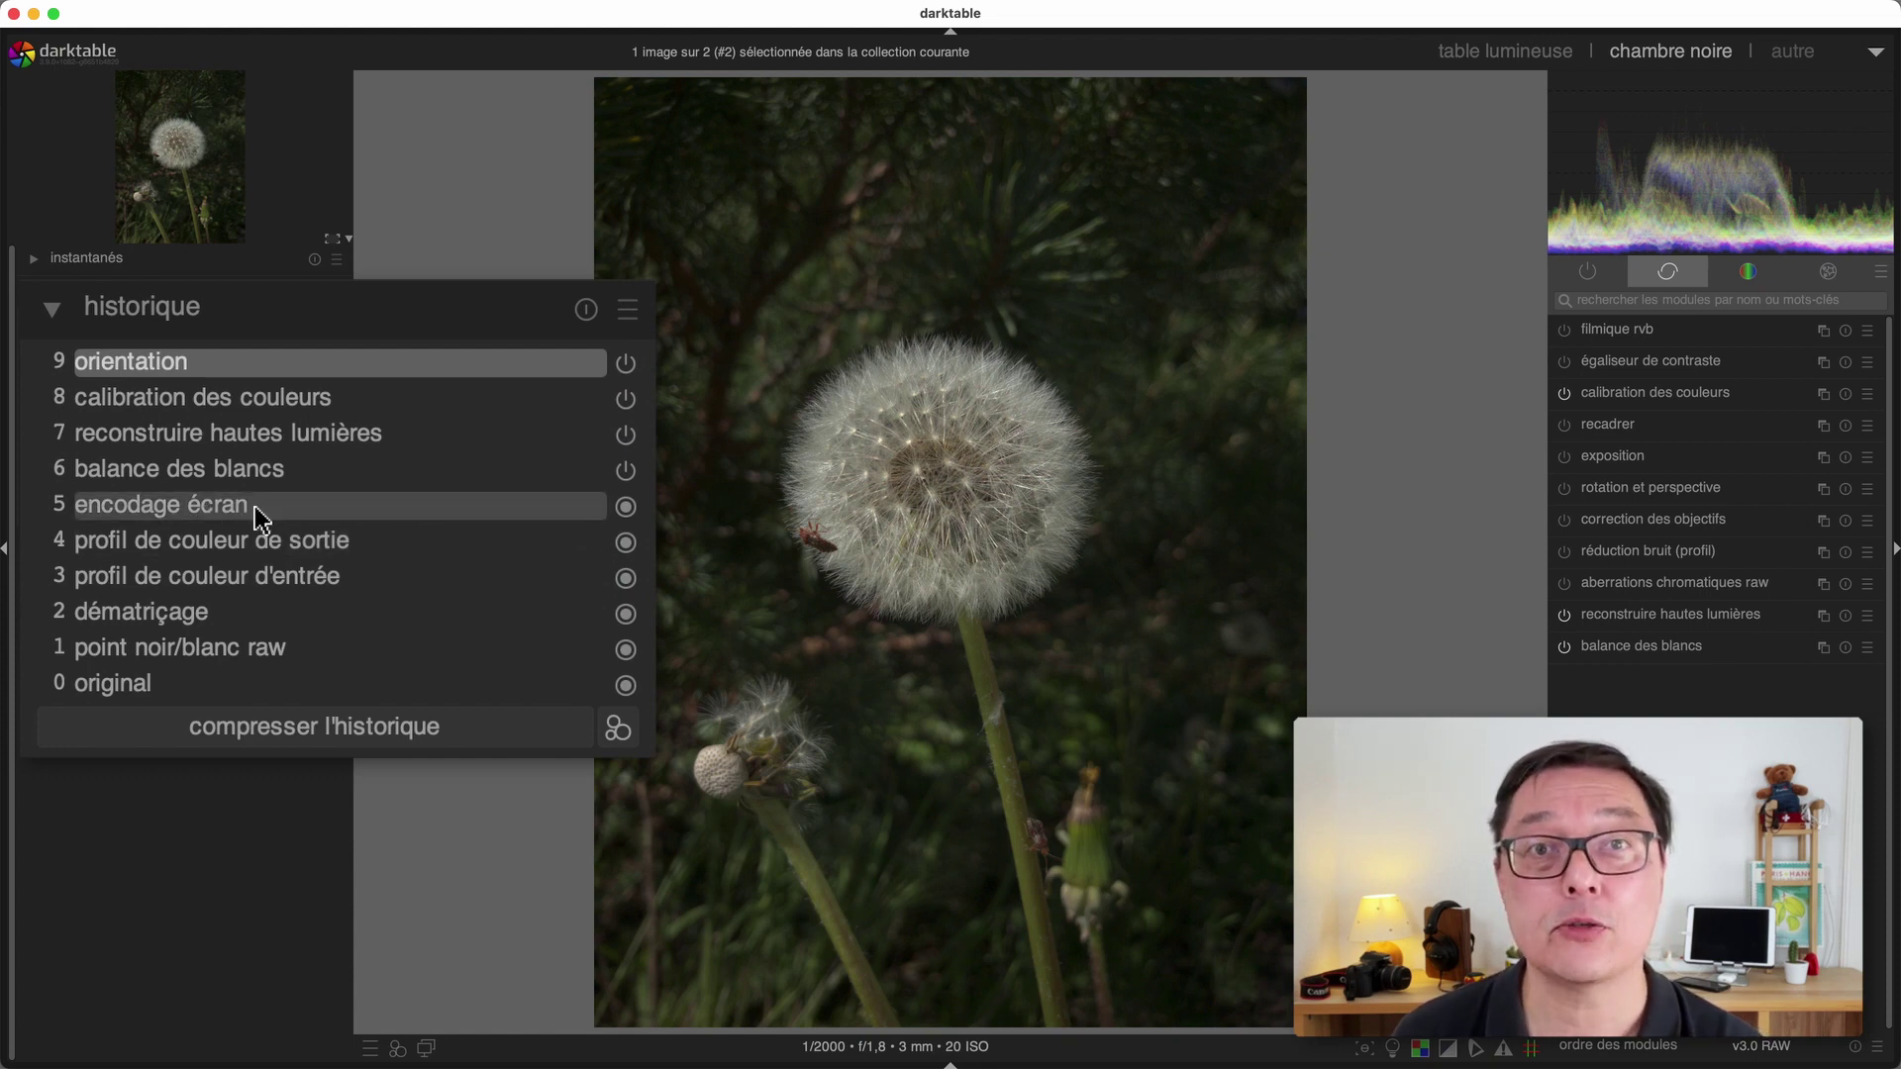
Step: View the '0 original' history step, then select '2 dématriçage'
click(176, 685)
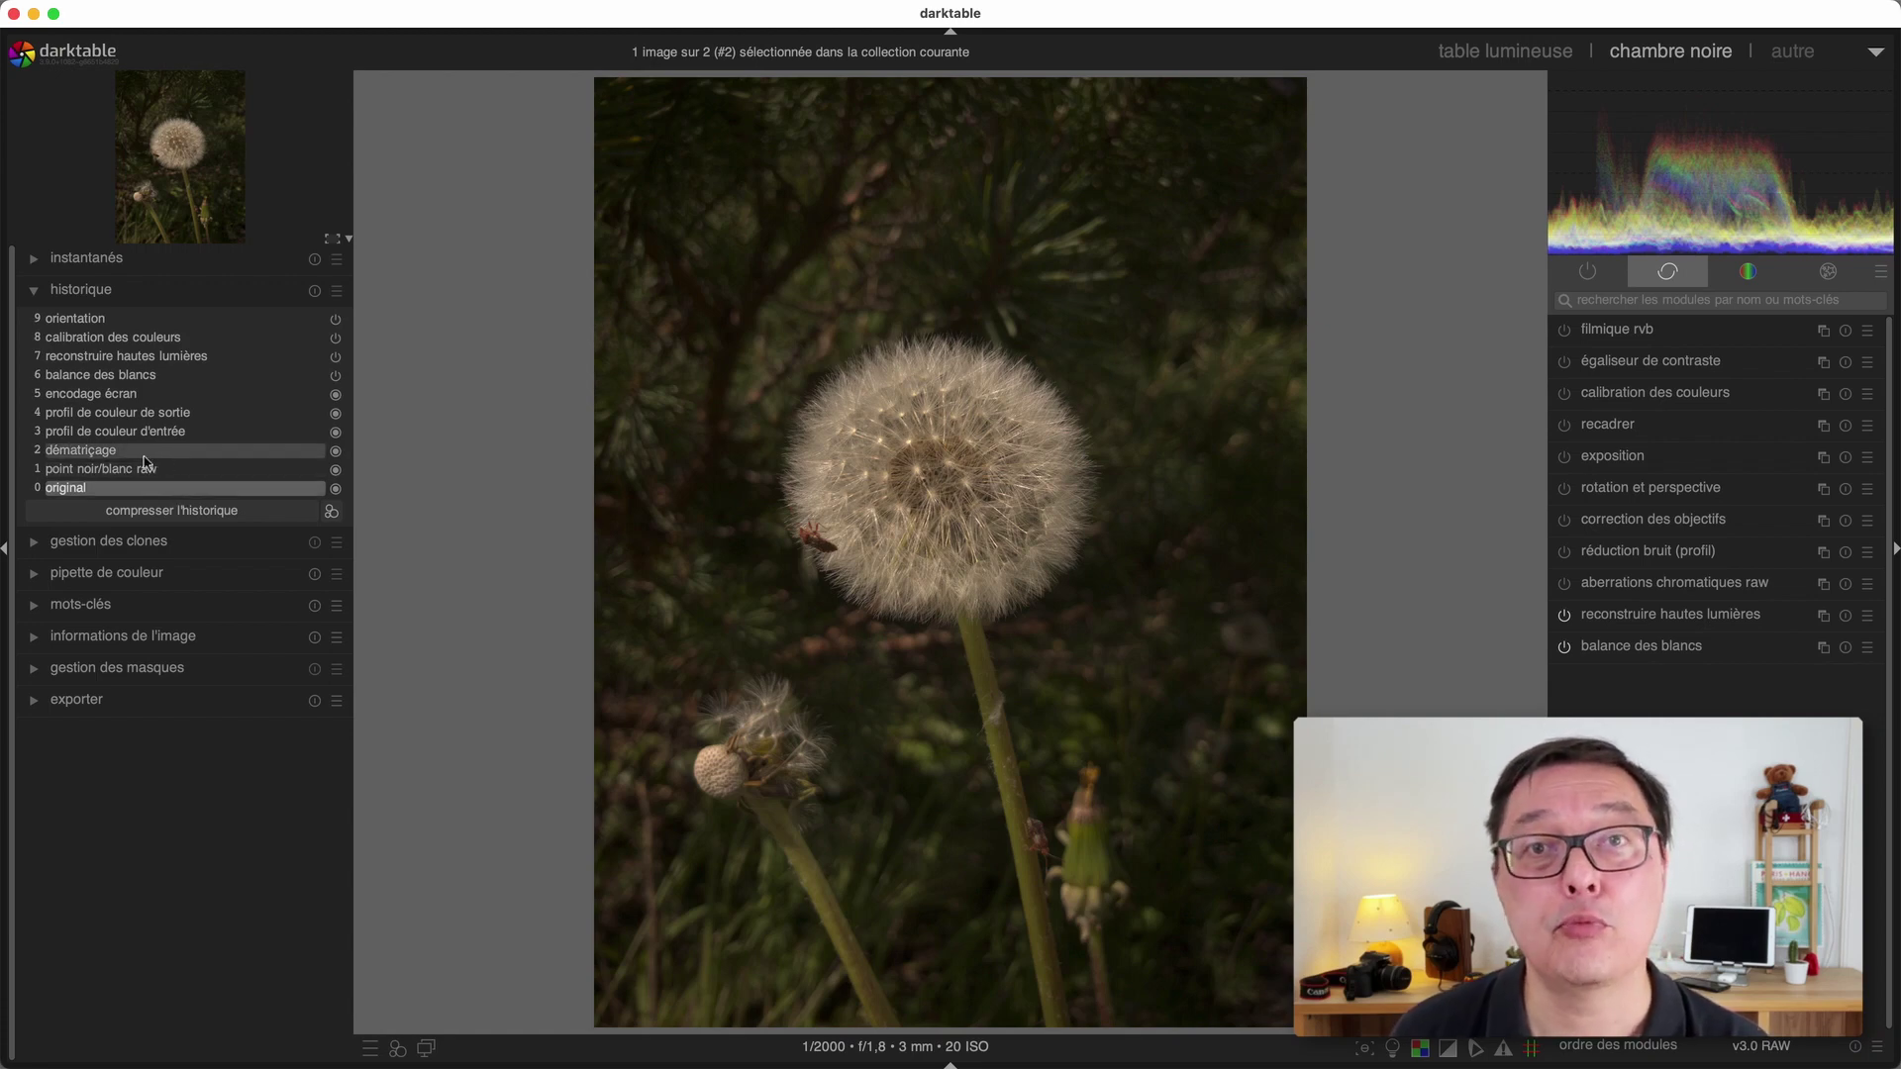
click(143, 453)
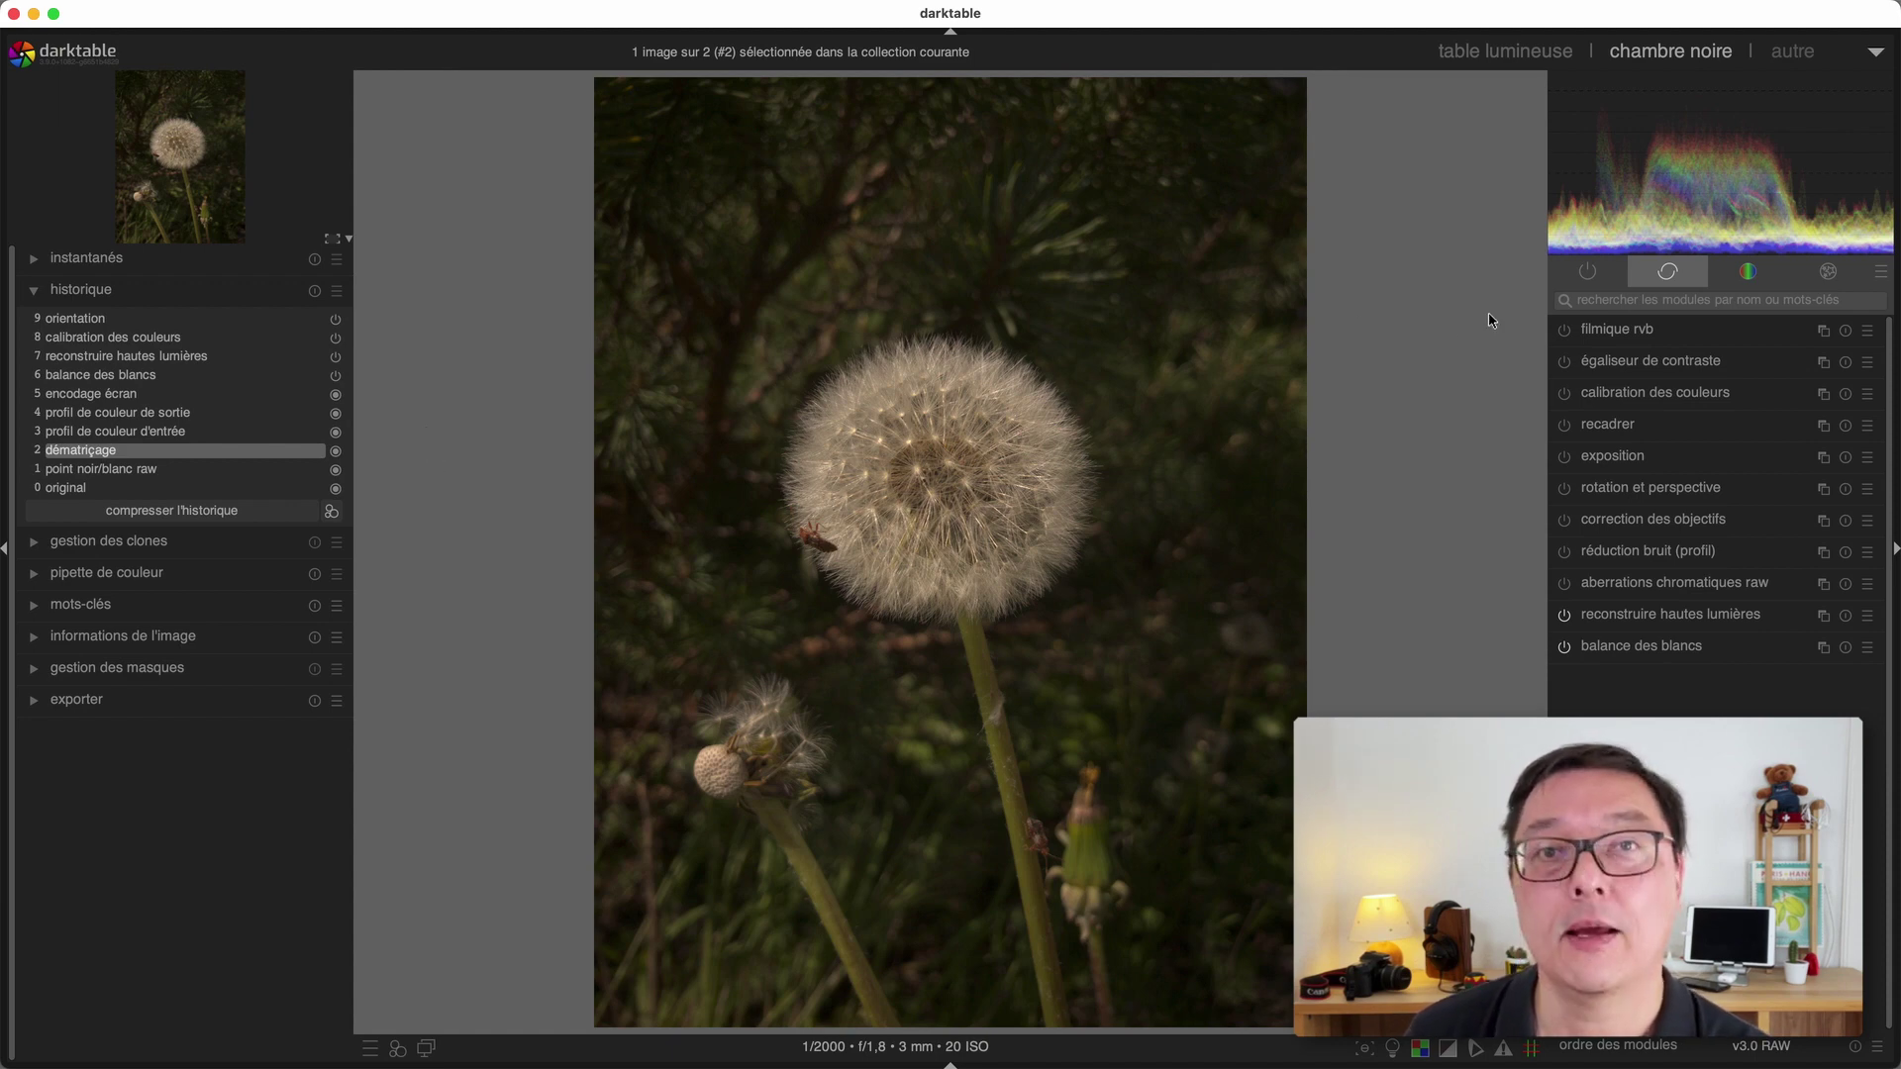
Step: List active modules and inspect dématriçage's method options, keeping RCD
click(1582, 281)
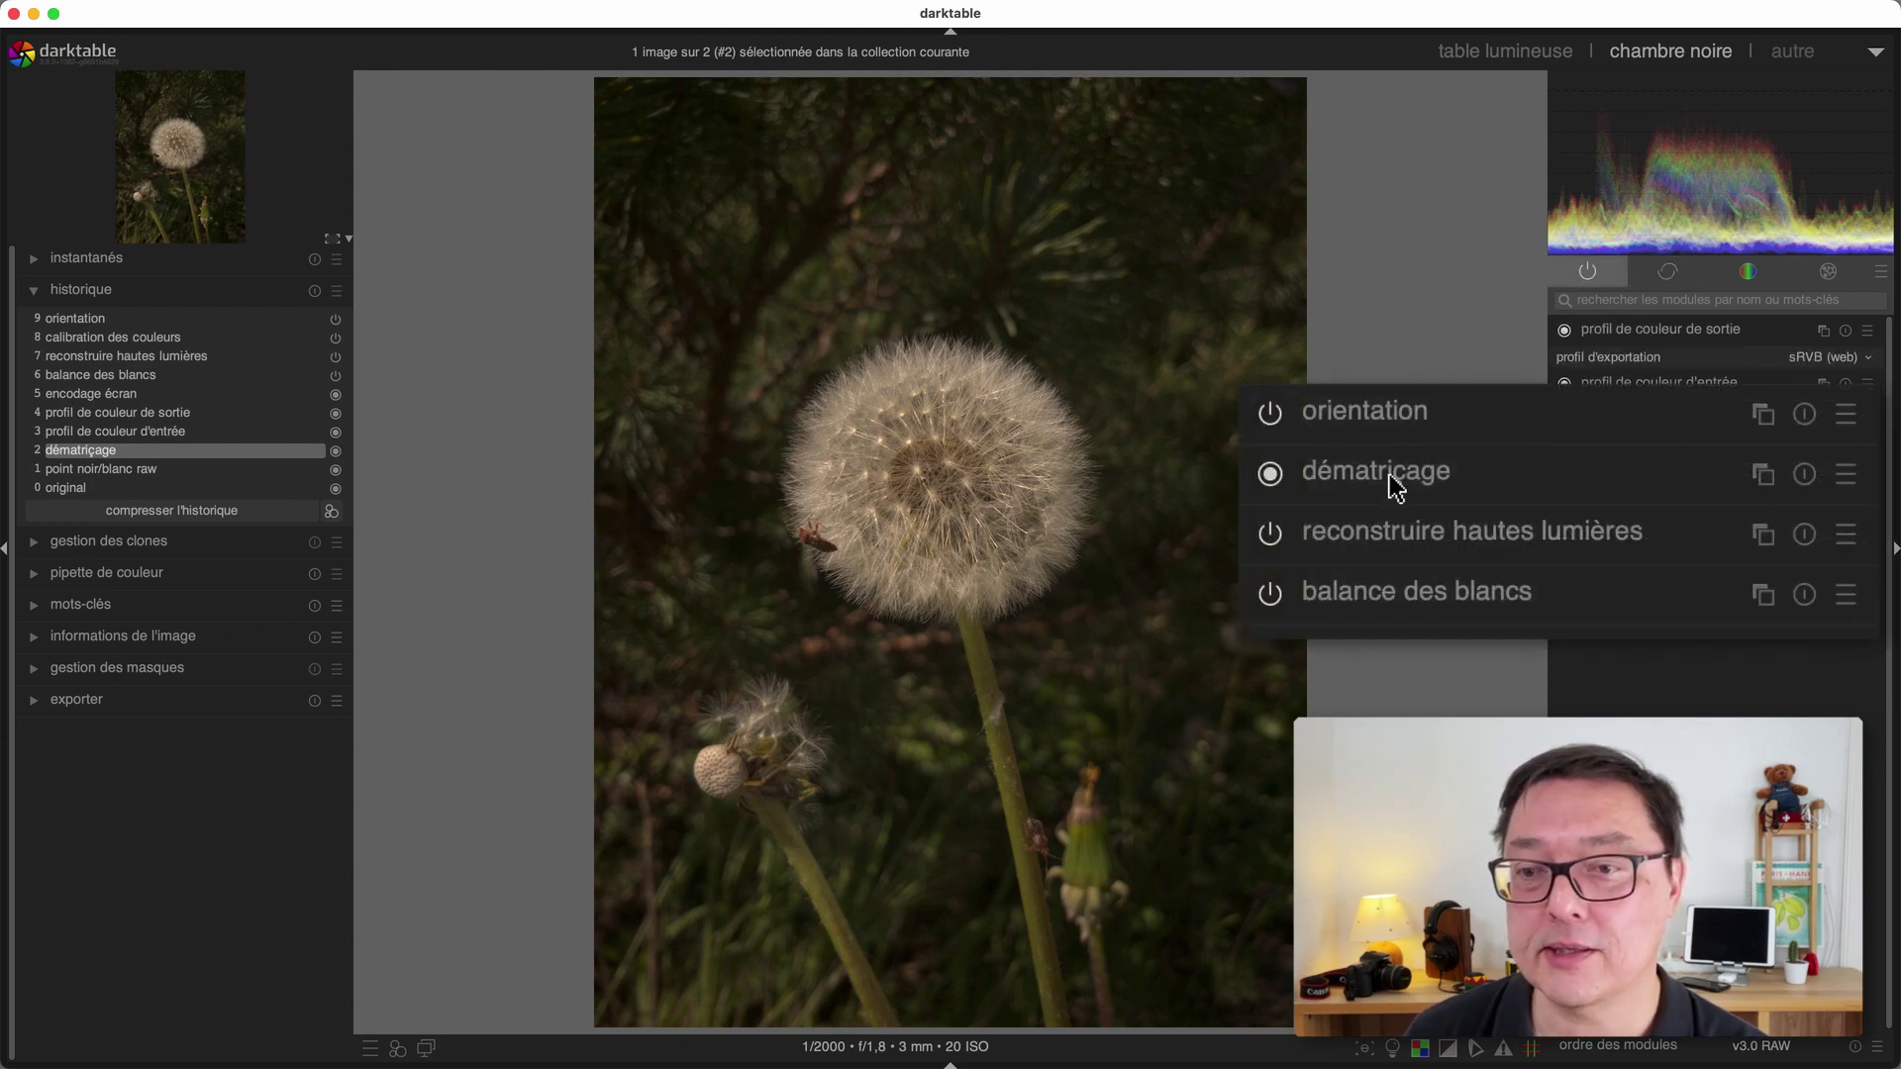
click(1394, 486)
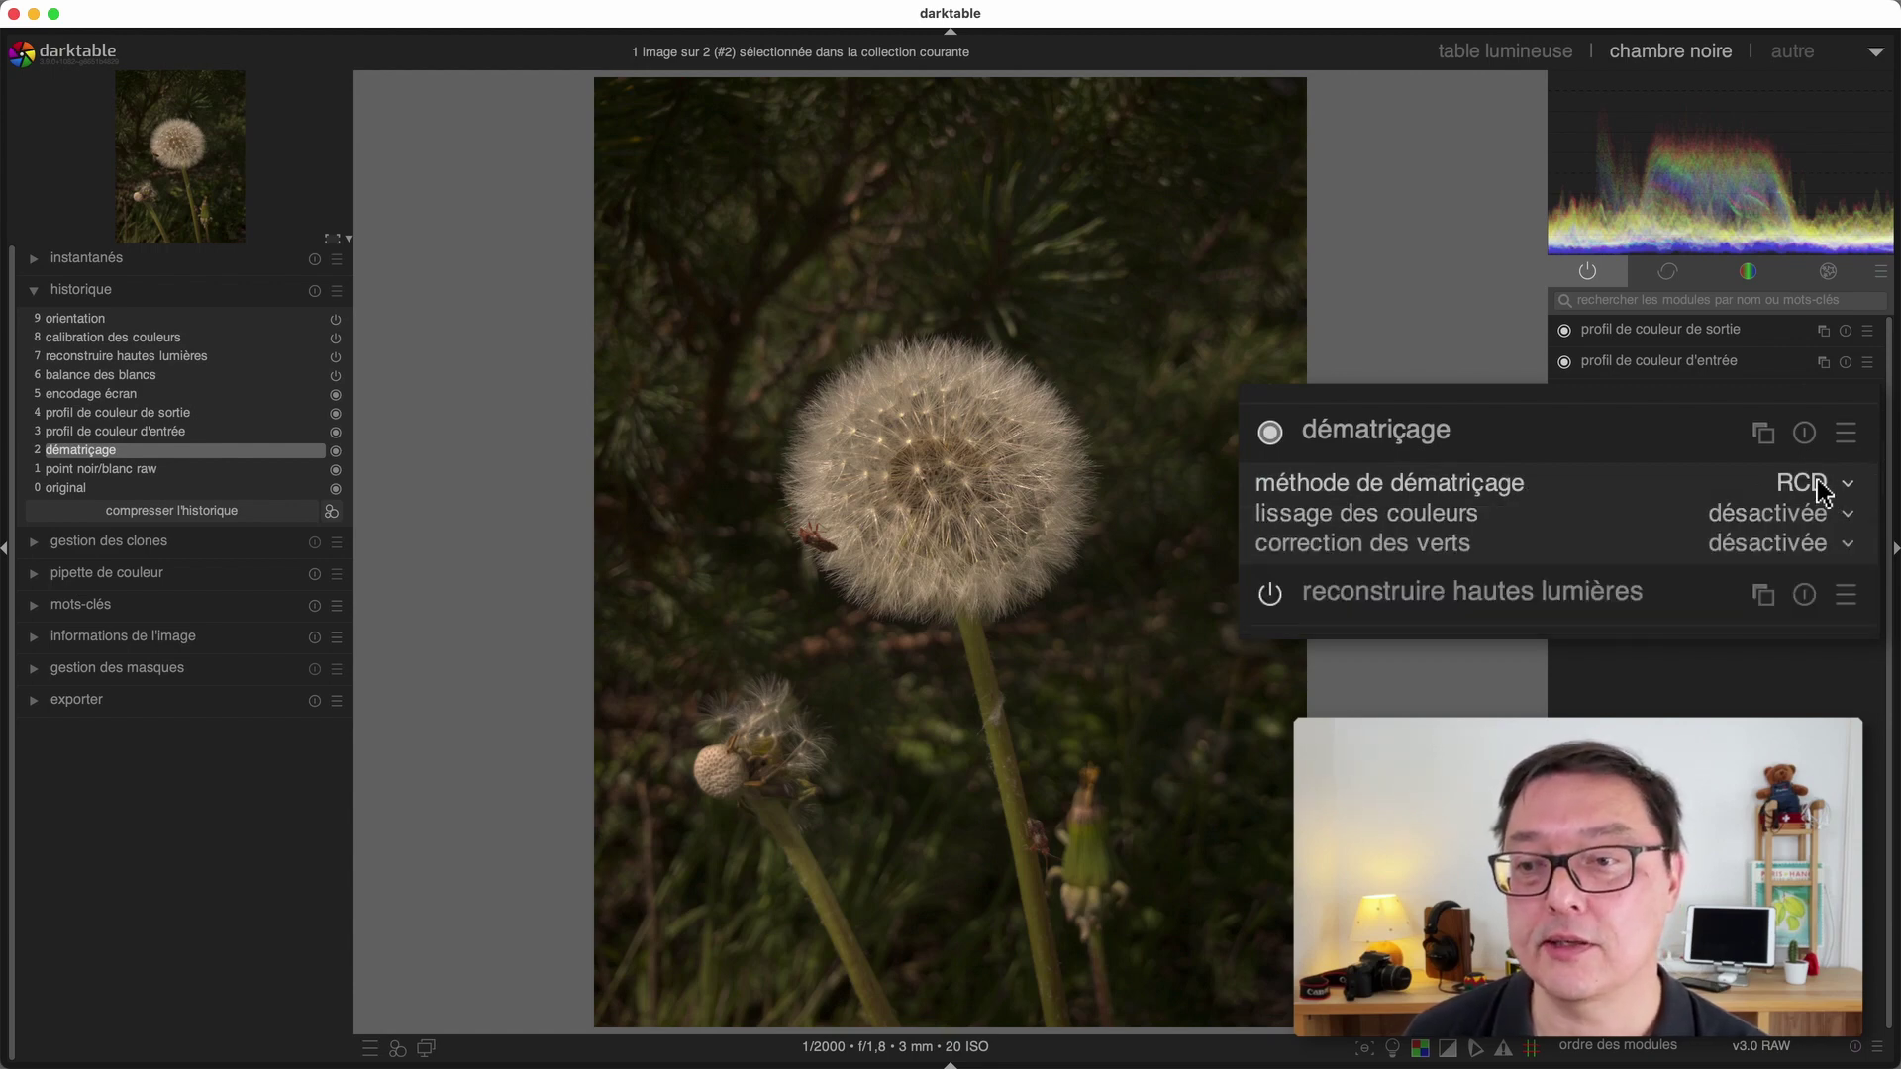
click(1763, 485)
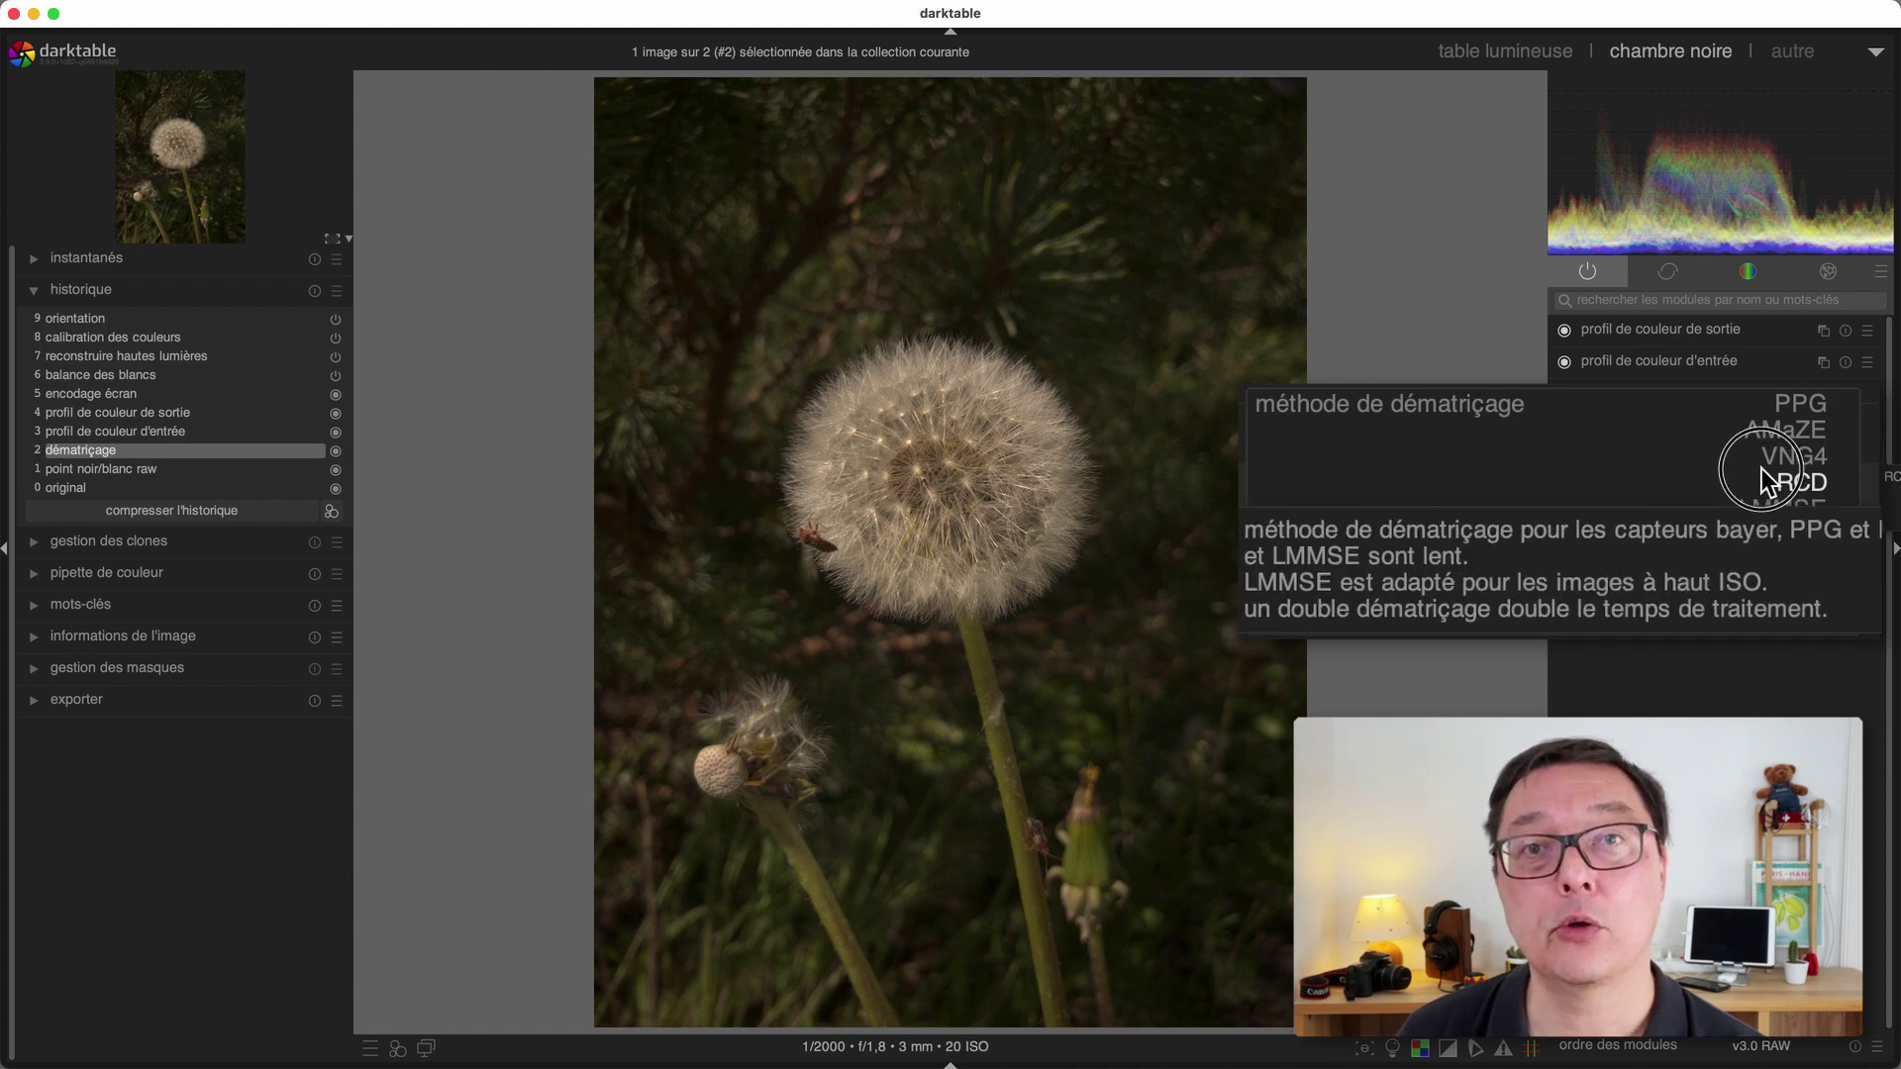
drag(1763, 485, 1778, 432)
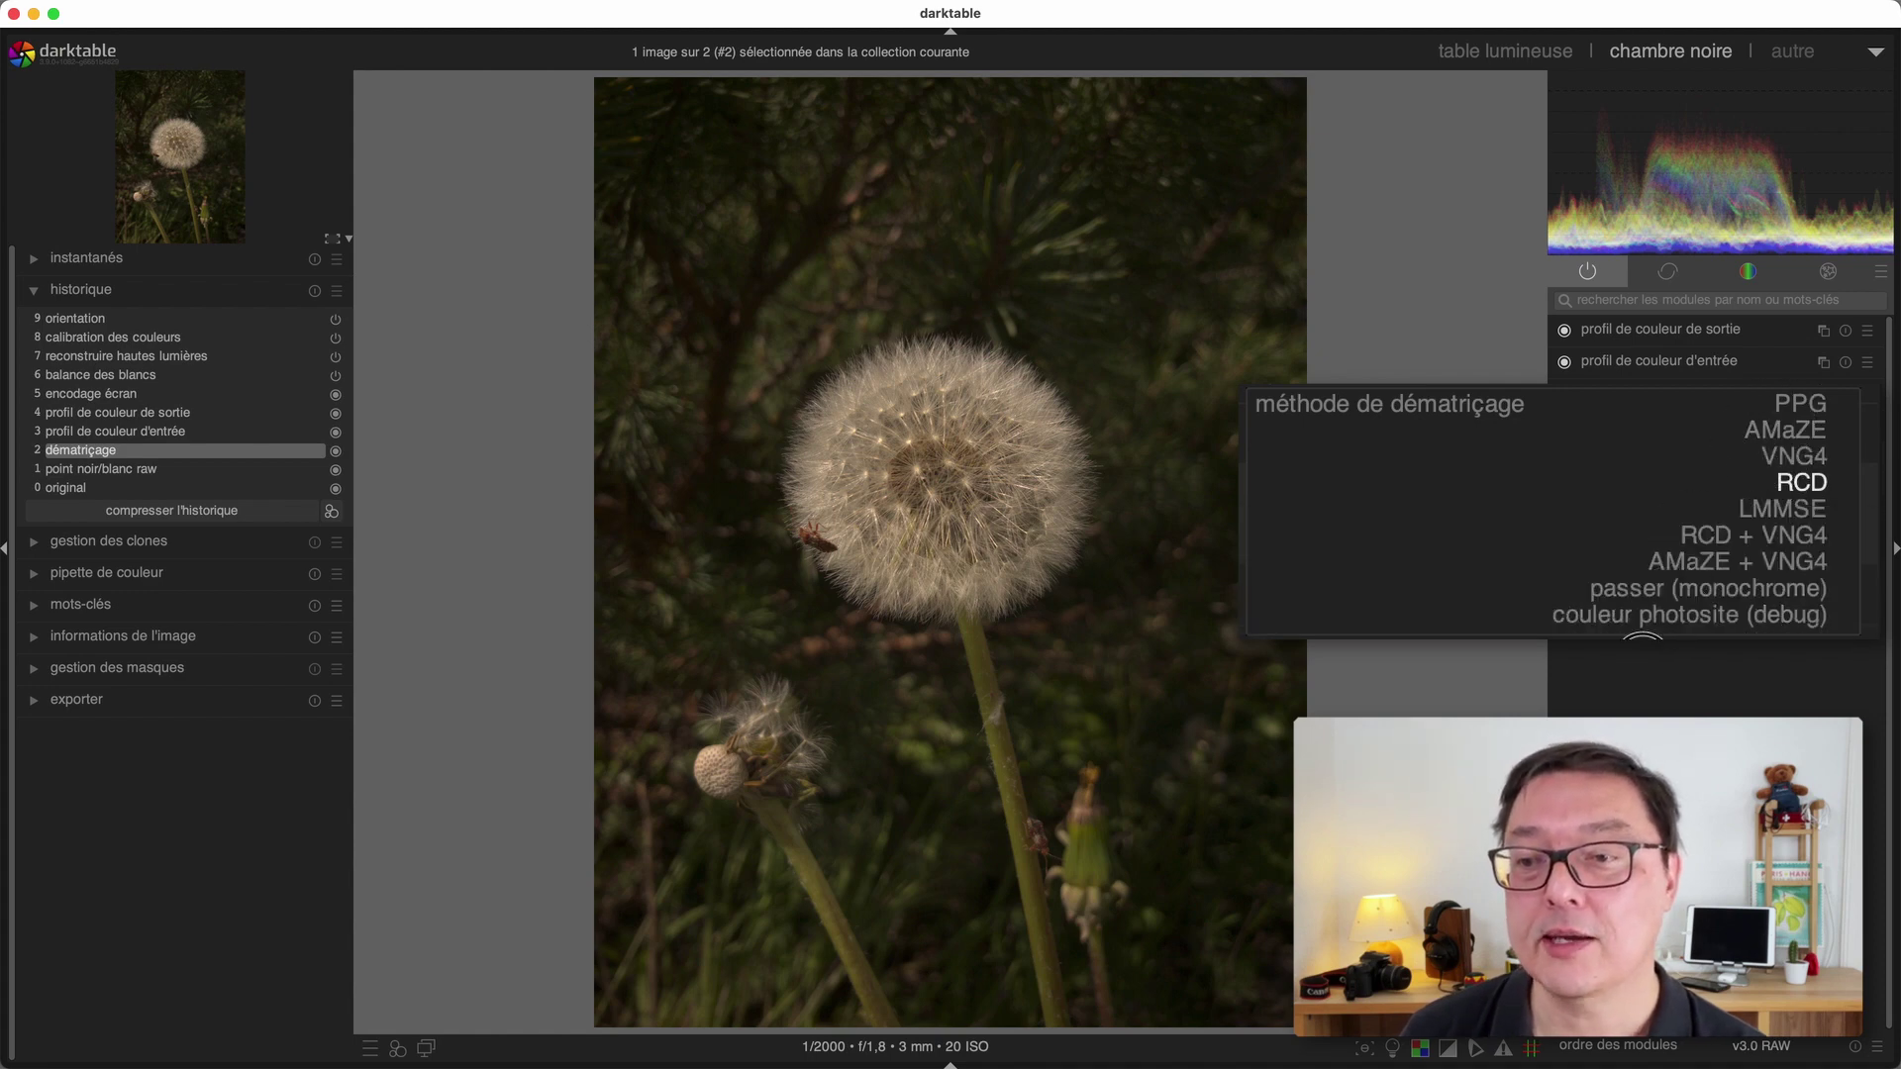
key(Escape)
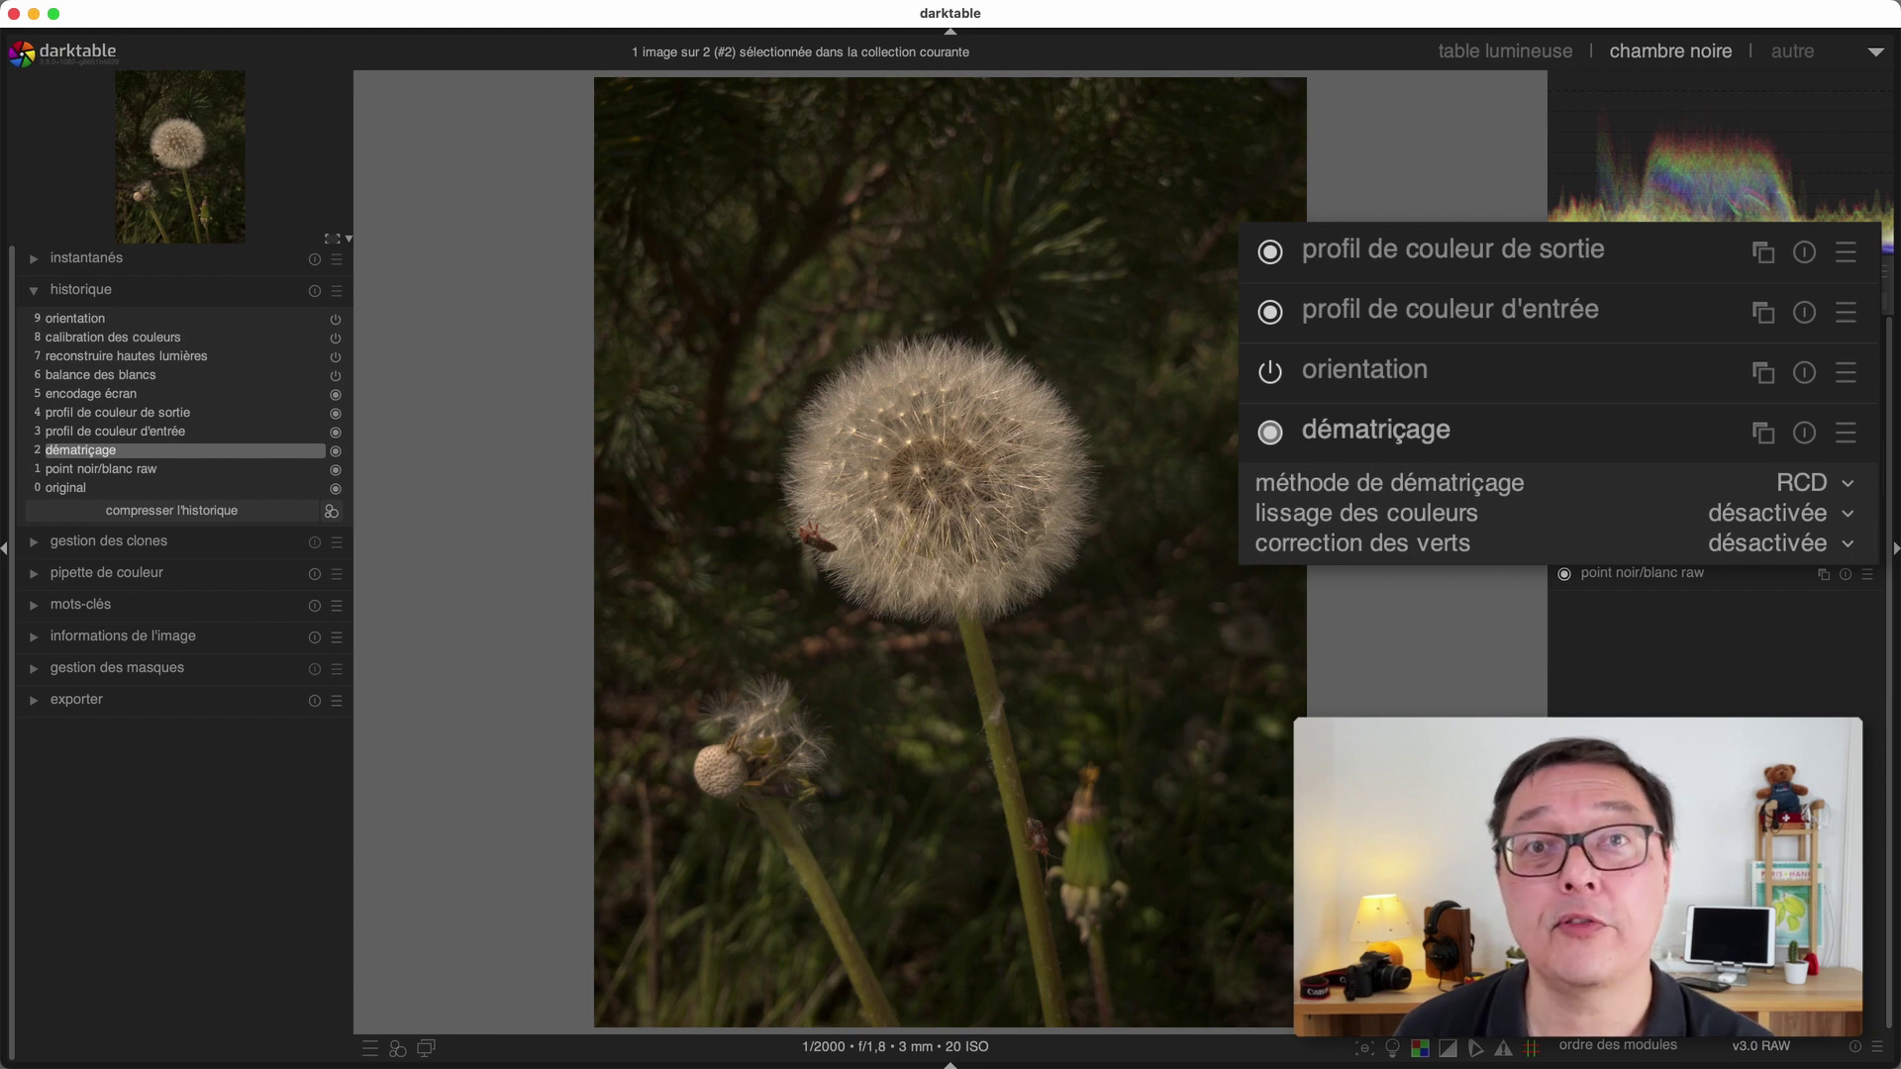
Step: Expand 'profil de couleur d'entrée' and check the working profile, leaving RVB Rec2020 linéaire
click(1408, 314)
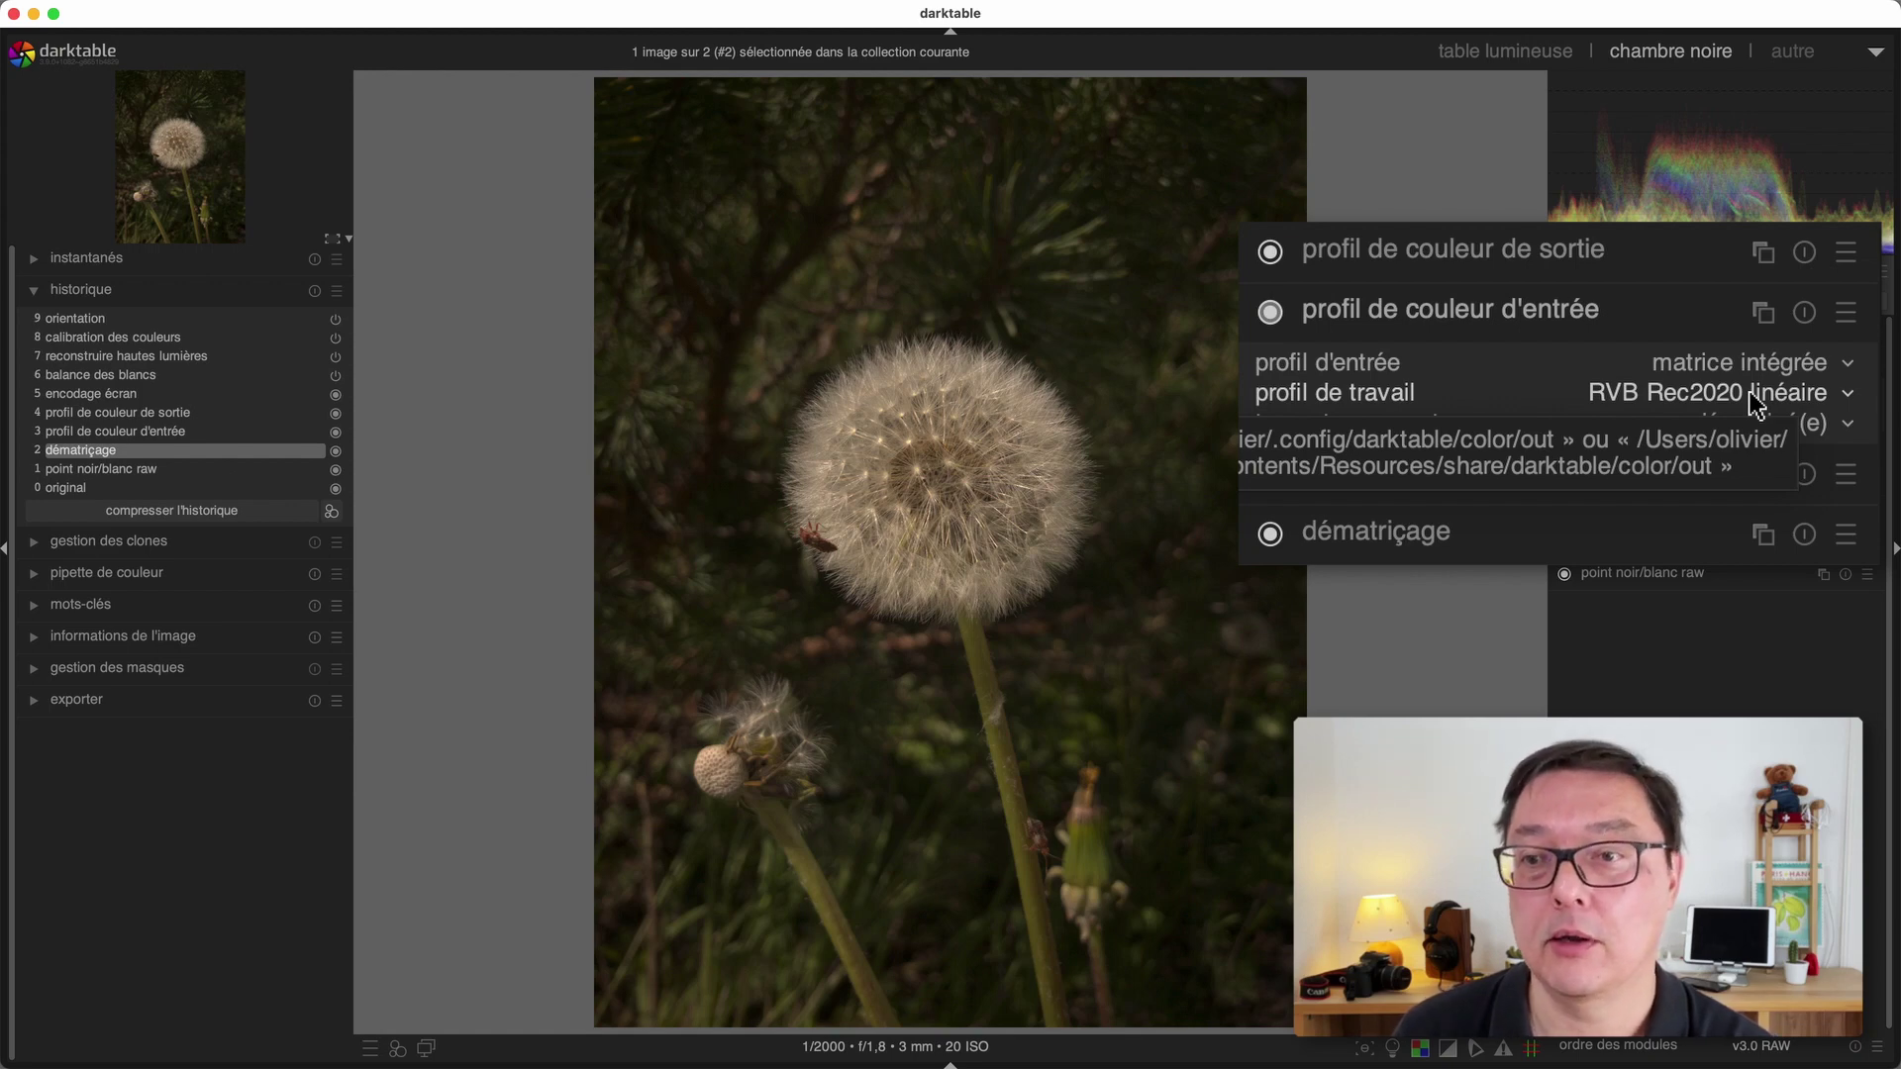
click(1752, 396)
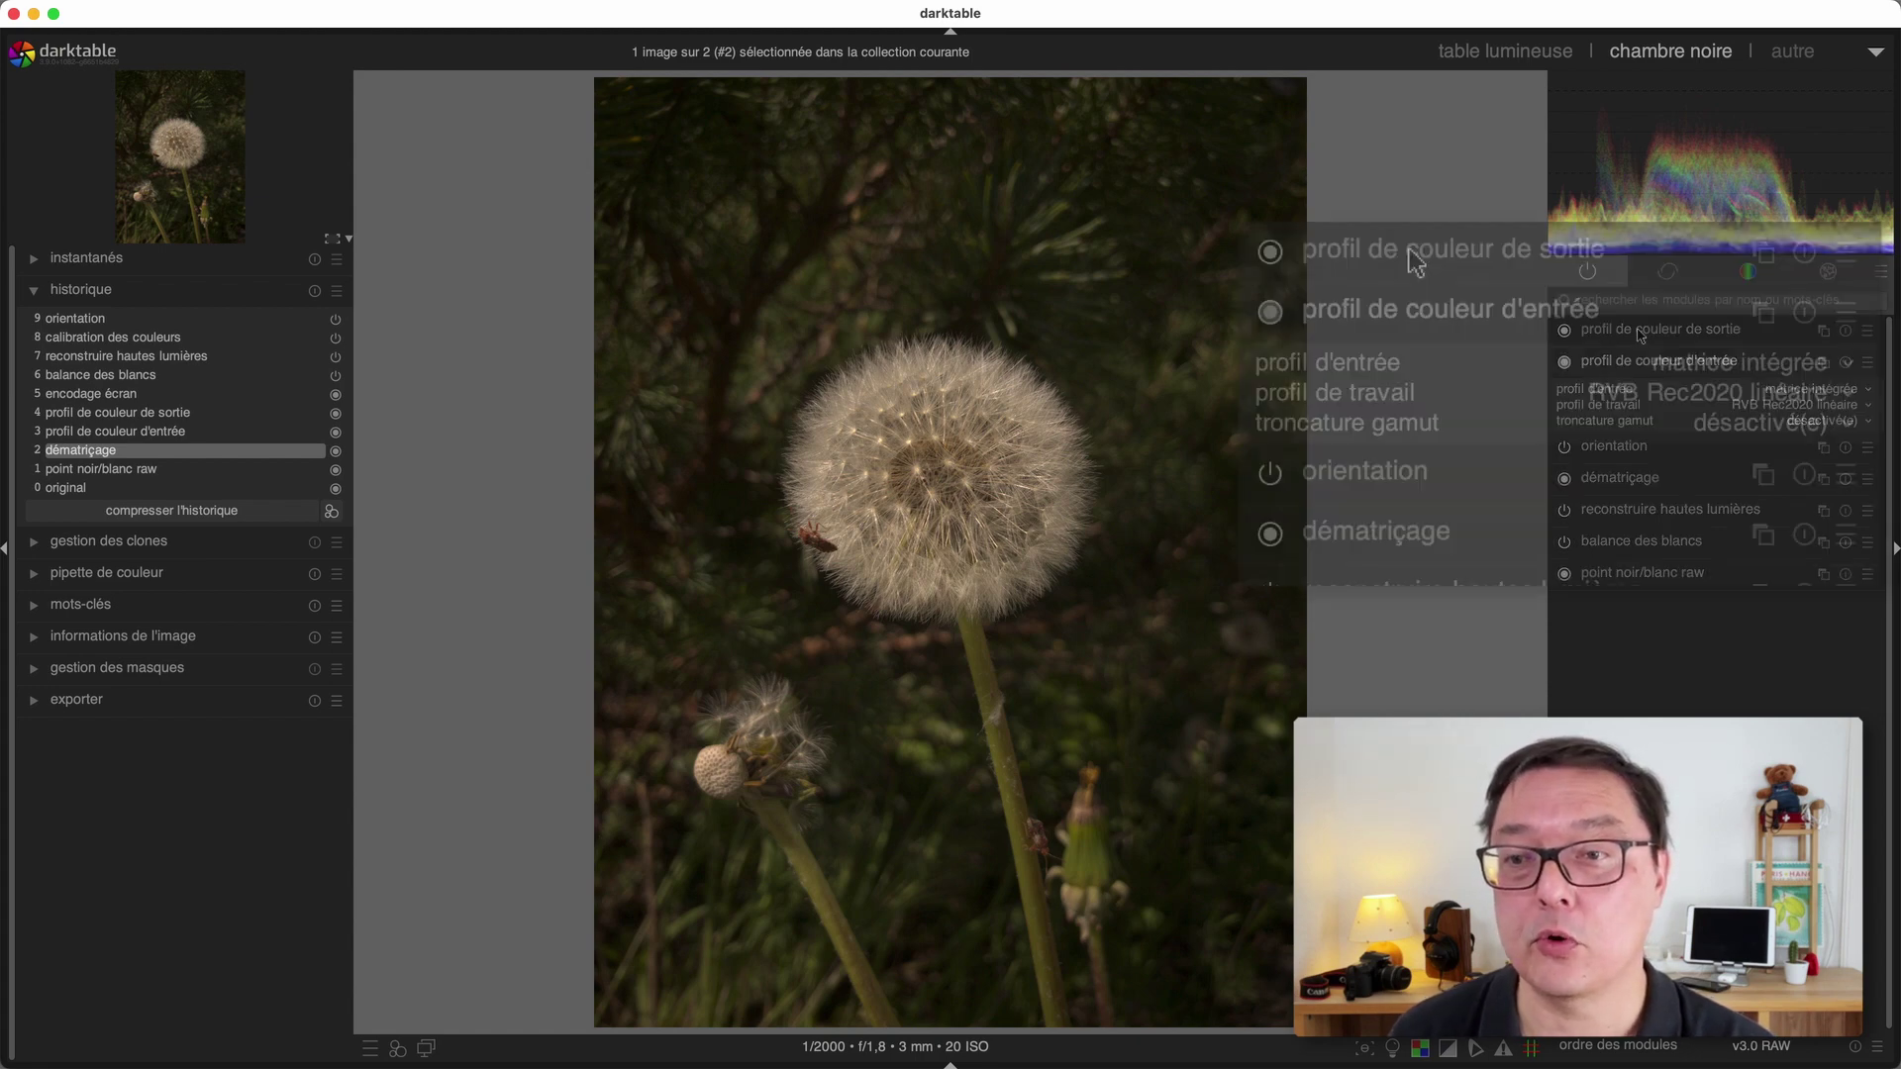
Step: Expand 'profil de couleur de sortie' and list export profiles beside sRVB (web)
click(1416, 255)
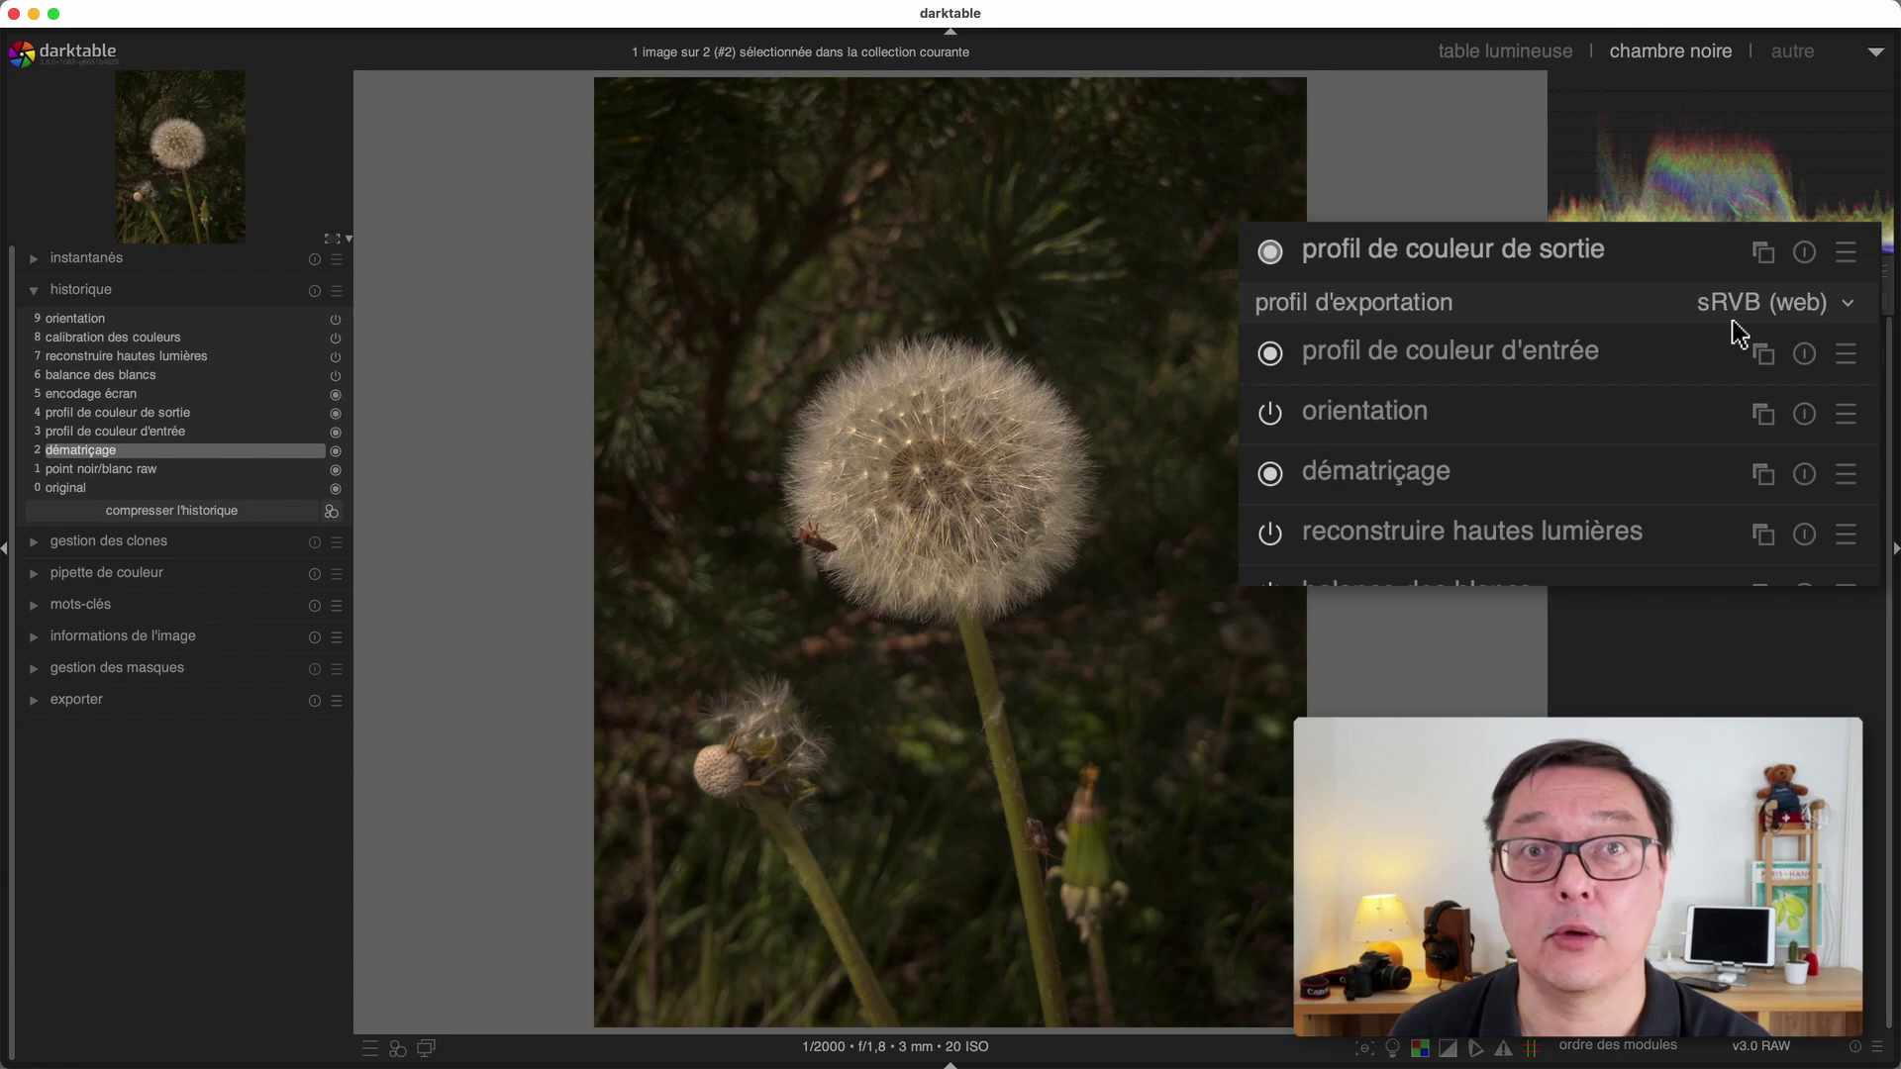
drag(1748, 303, 1744, 382)
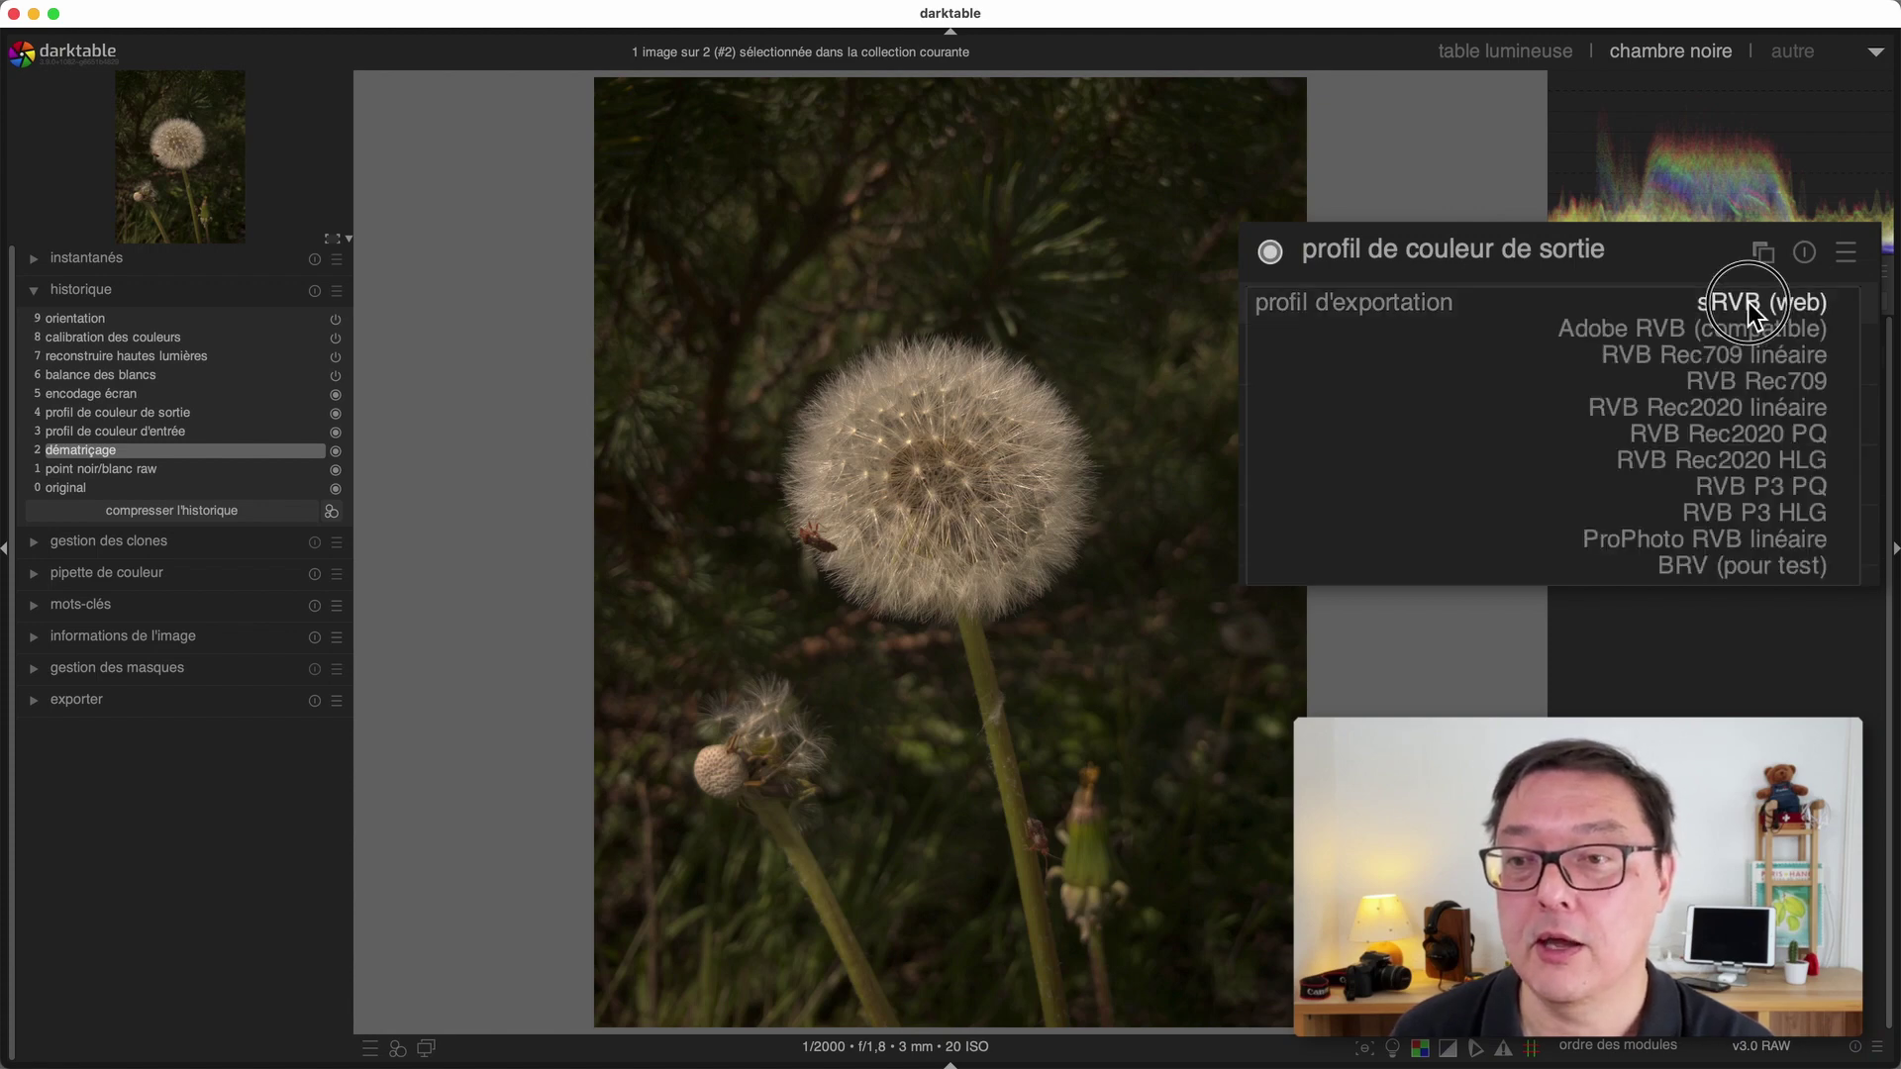